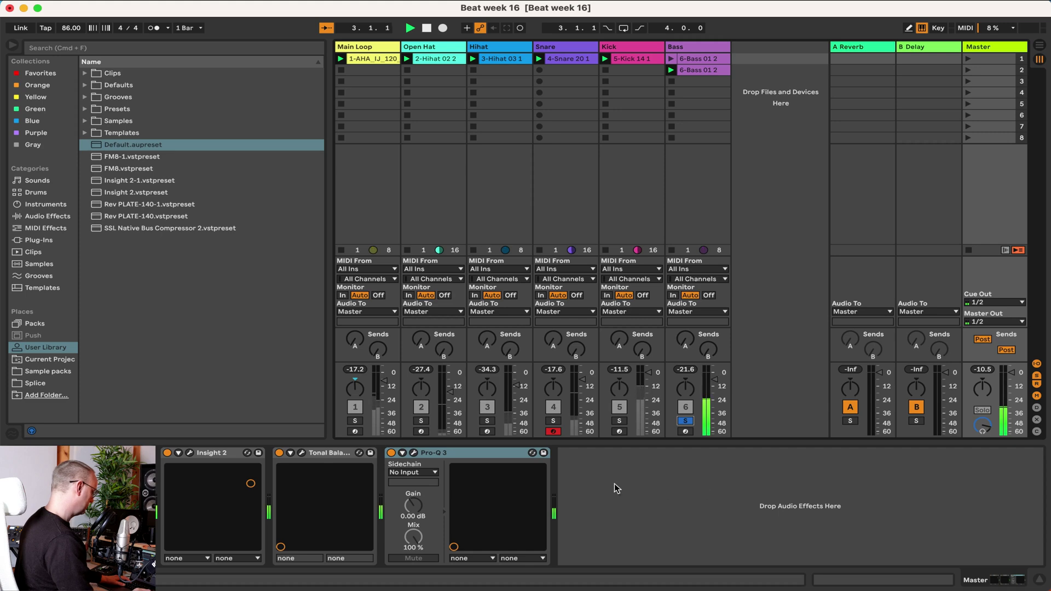
Step: Insert FabFilter Pro-Q 3 on the Bass track and add a 12 dB/oct low cut at the very low end
key("space")
left_click(689, 46)
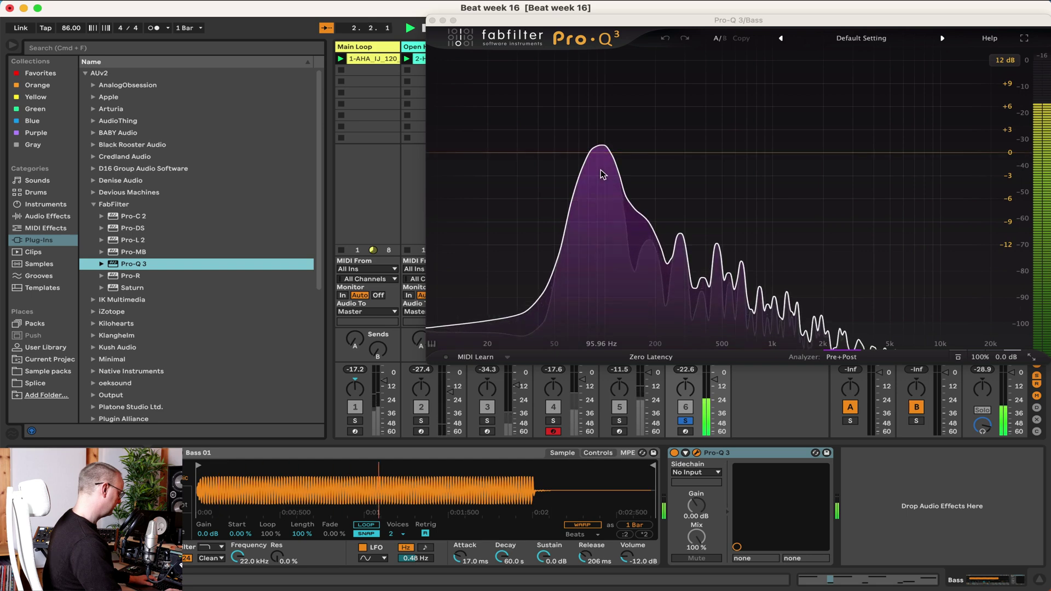
mouse_move(603, 171)
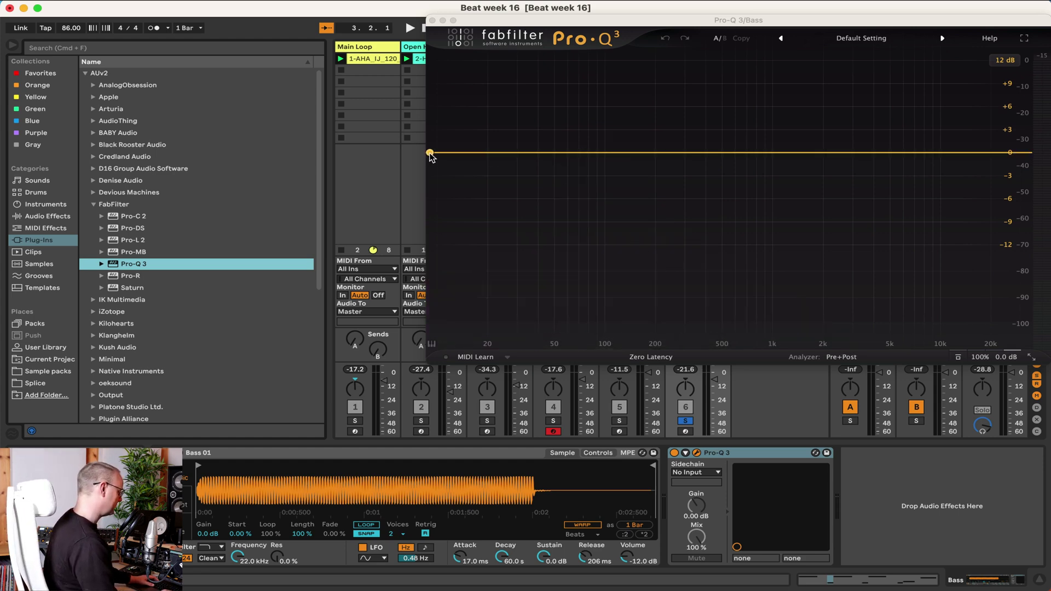
key("space")
left_click_drag(430, 156, 690, 158)
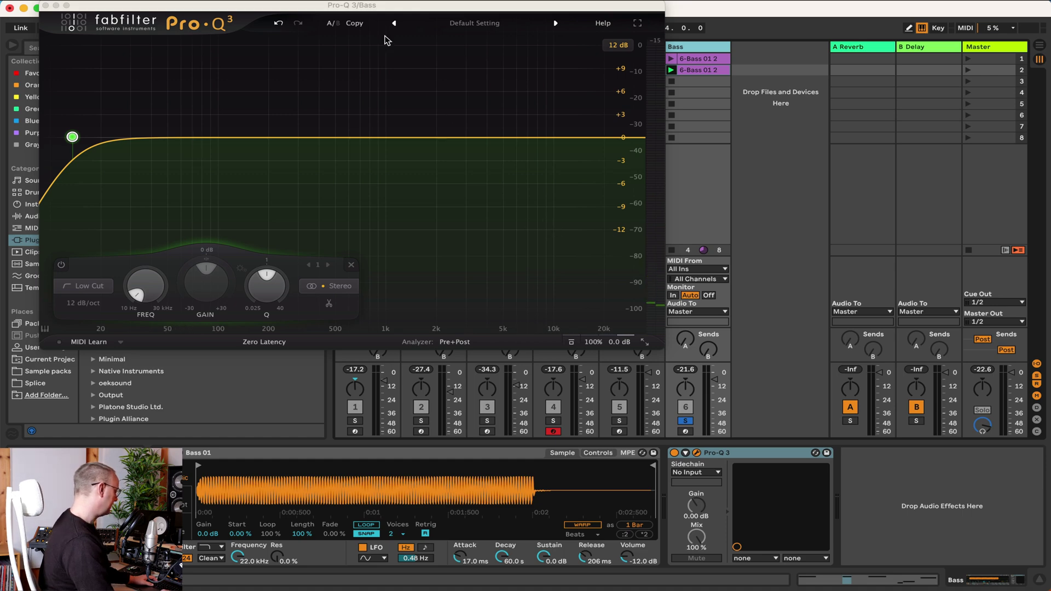
Step: Add Softube Saturation Knob before Pro-Q 3 on the Bass track and set its saturation to 8.0
left_click(444, 26)
left_click(605, 29)
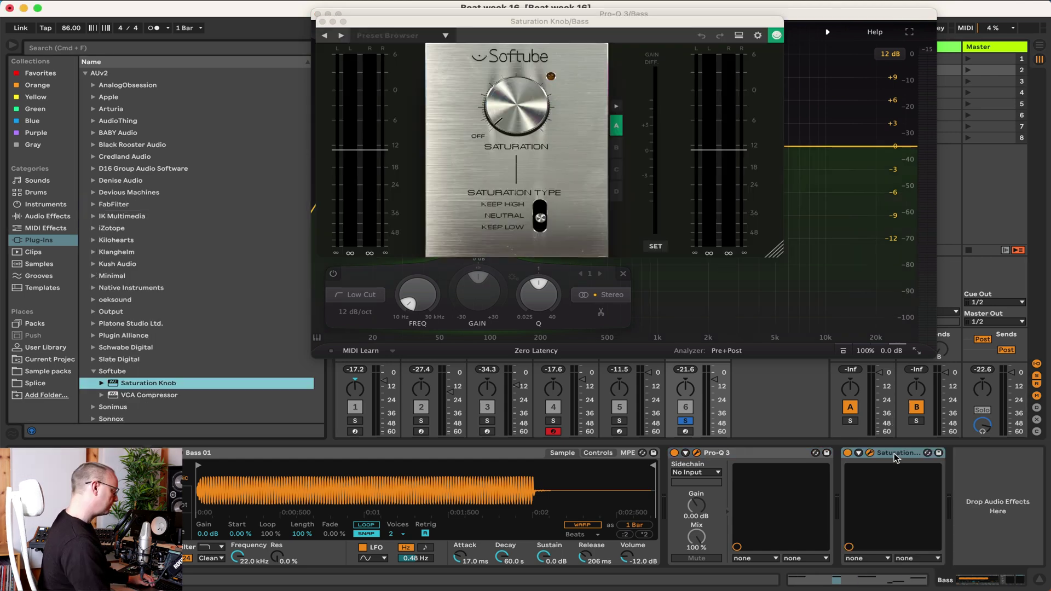
left_click_drag(896, 457, 687, 459)
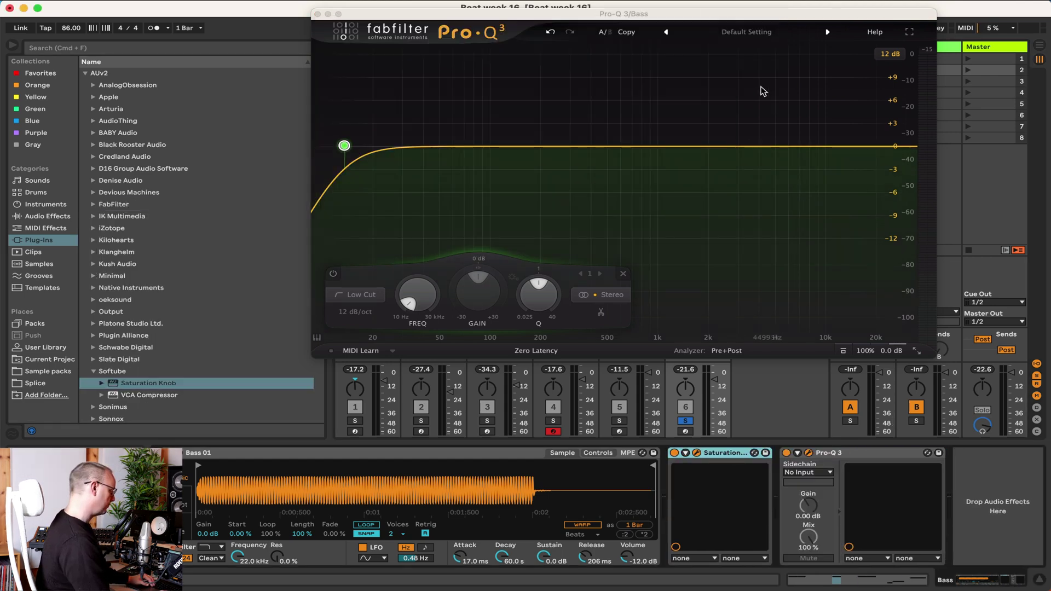
left_click_drag(675, 21, 376, 12)
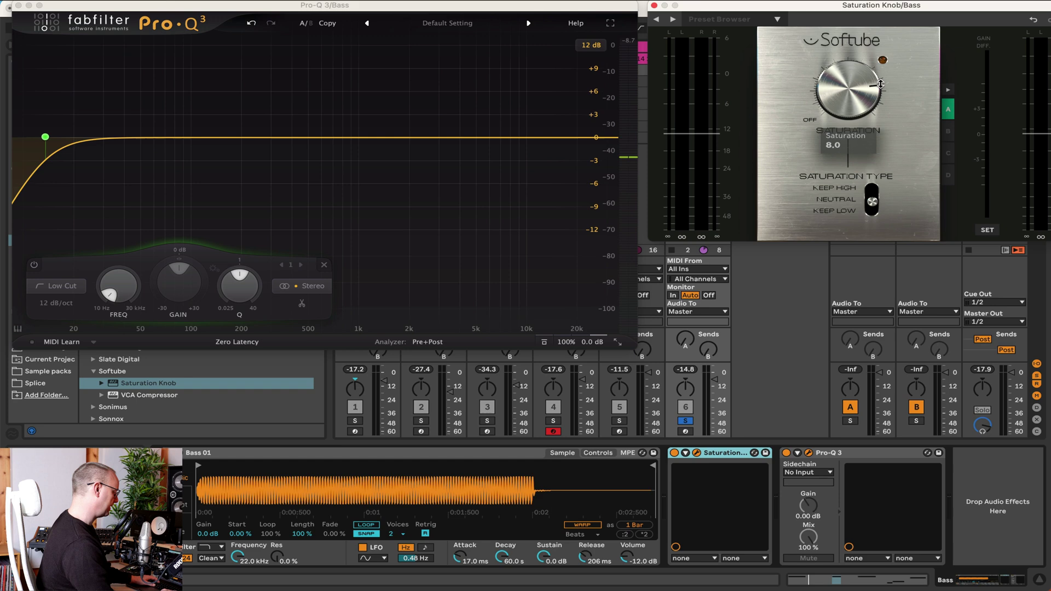
left_click_drag(859, 5, 847, 5)
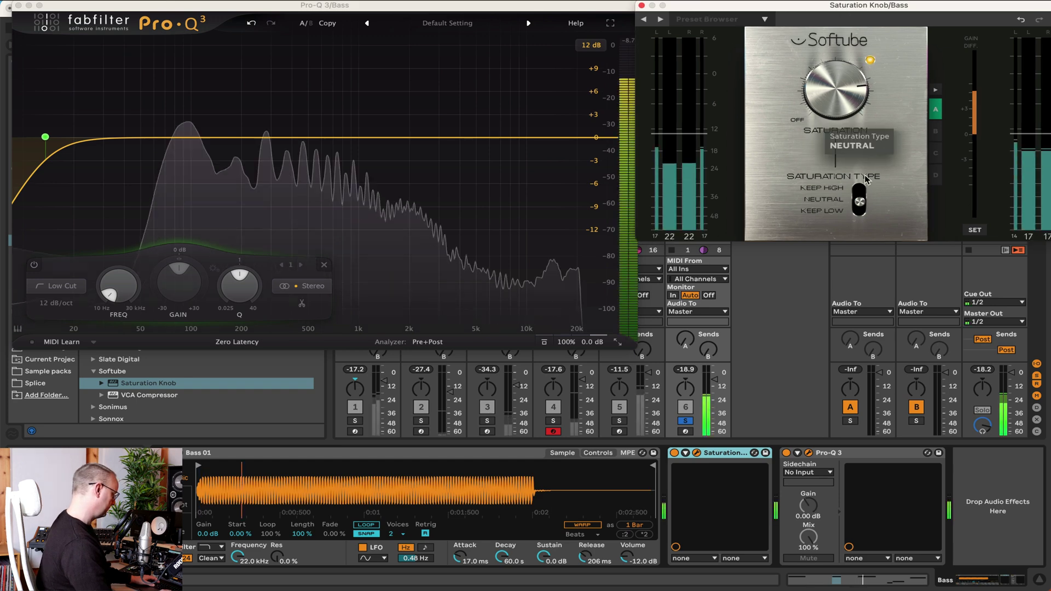
Step: Audition the Keep Low and Keep High saturation types on the playing bass and select Keep Low
left_click(862, 227)
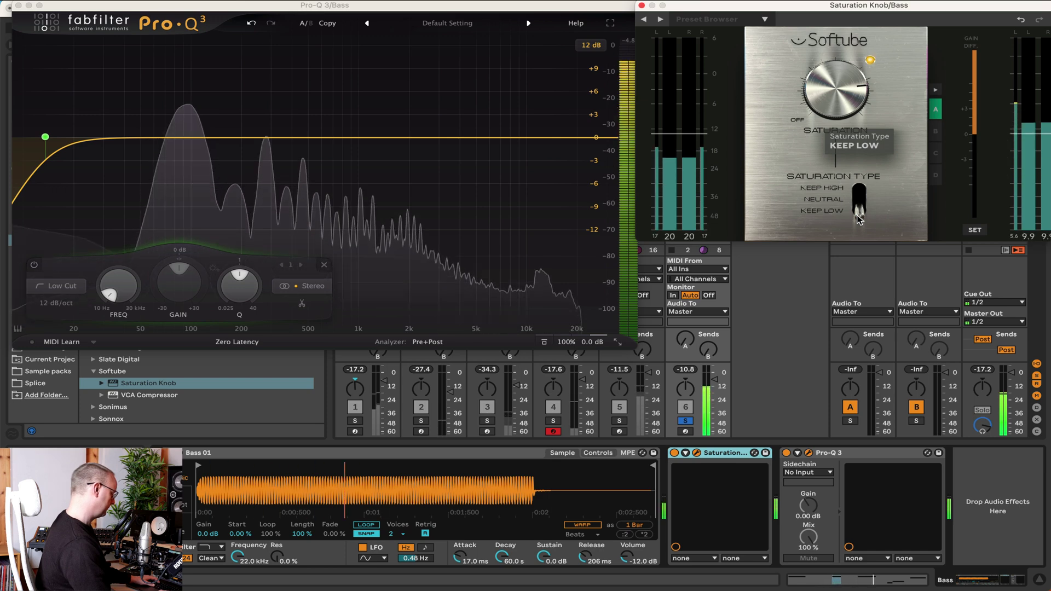
left_click_drag(858, 219, 859, 198)
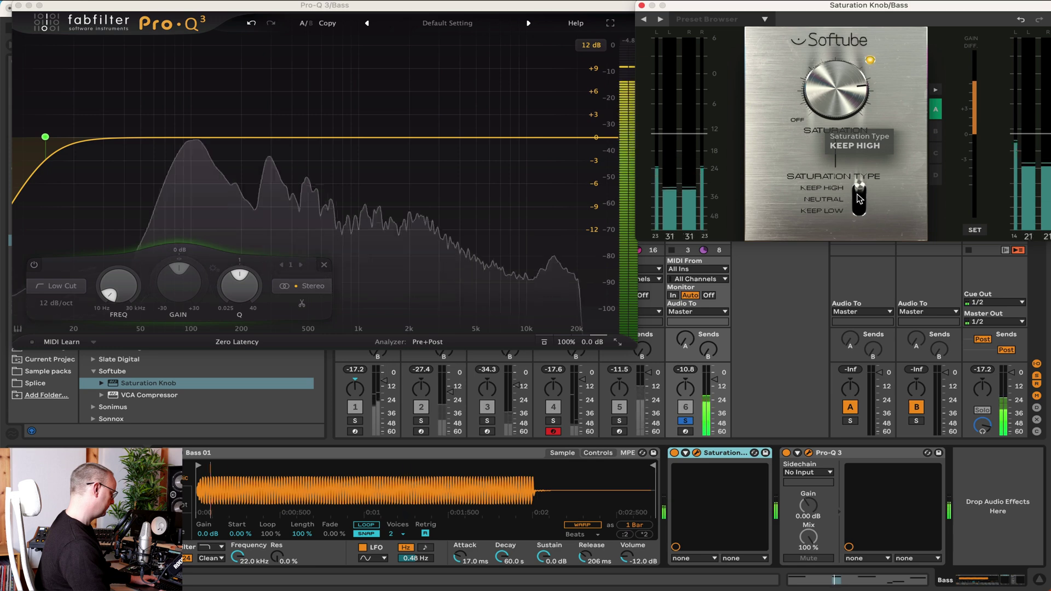
left_click_drag(858, 199, 859, 217)
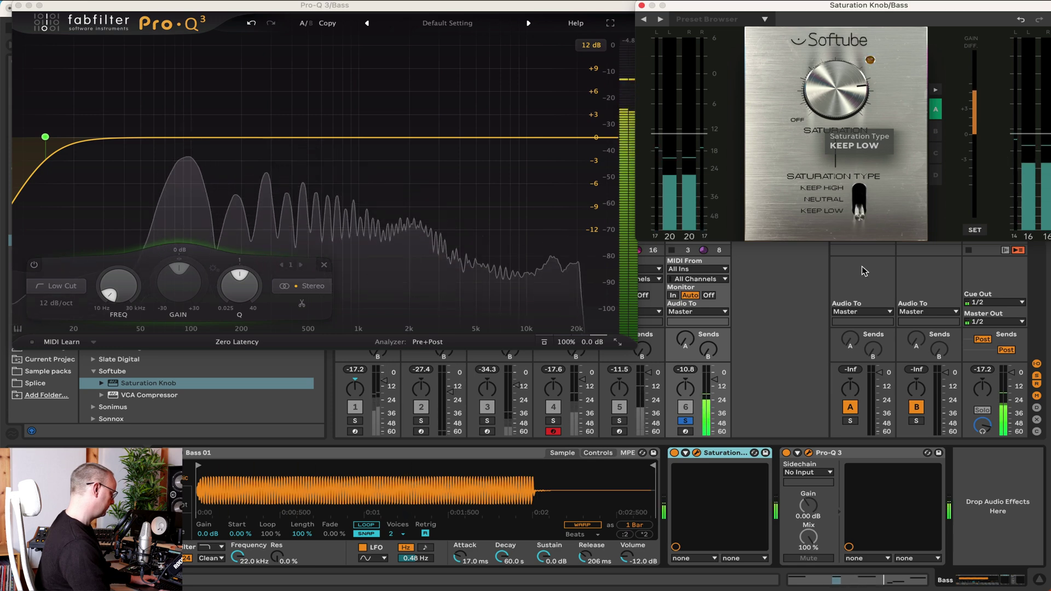
Step: Readjust the Saturation Knob's saturation amount and level-match its output at about -8.9 dB
mouse_move(865, 126)
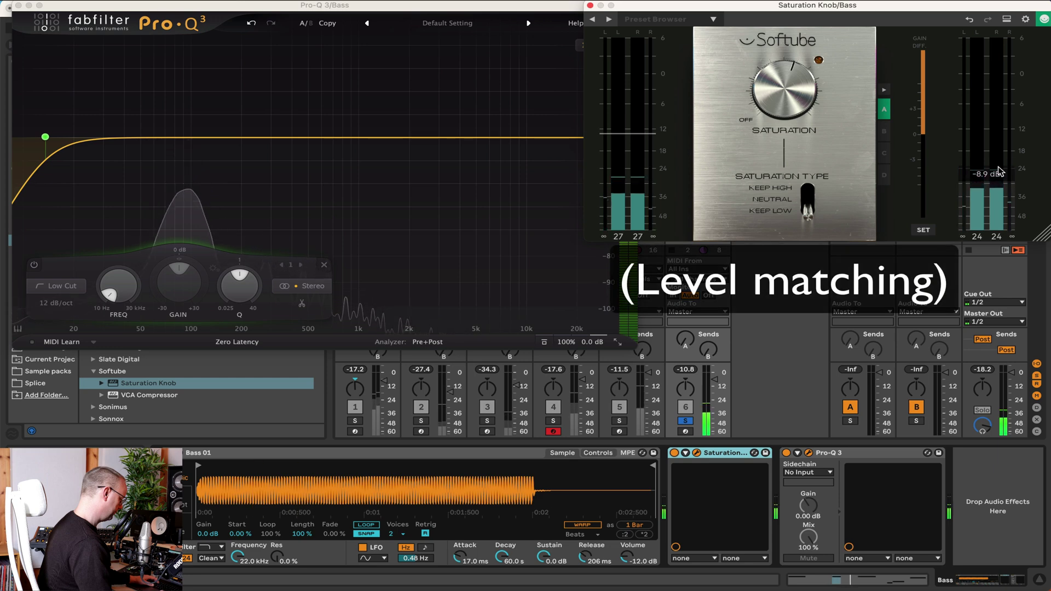
left_click_drag(786, 81, 786, 59)
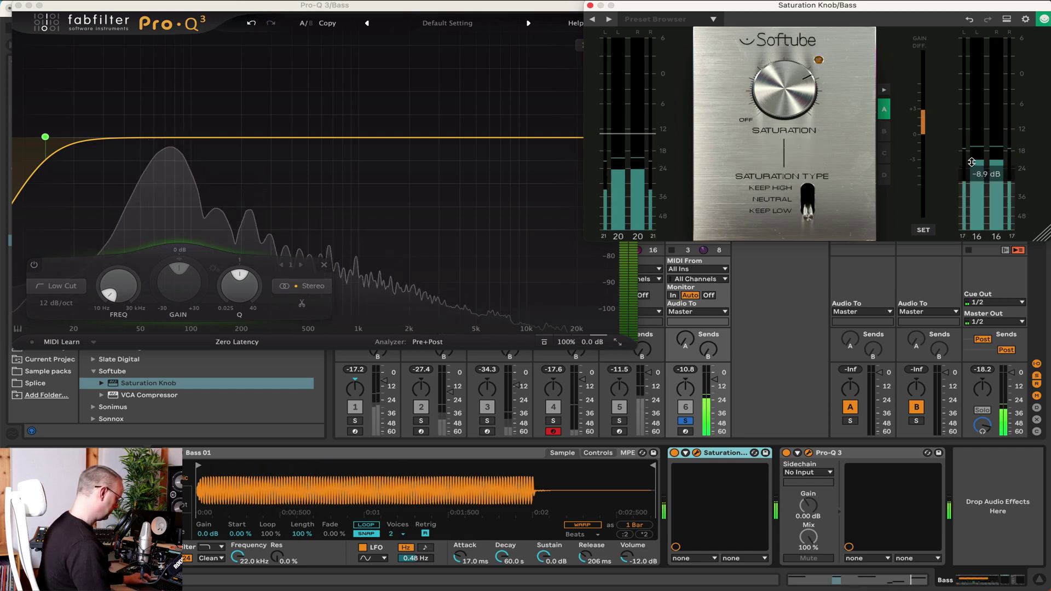
mouse_move(985, 170)
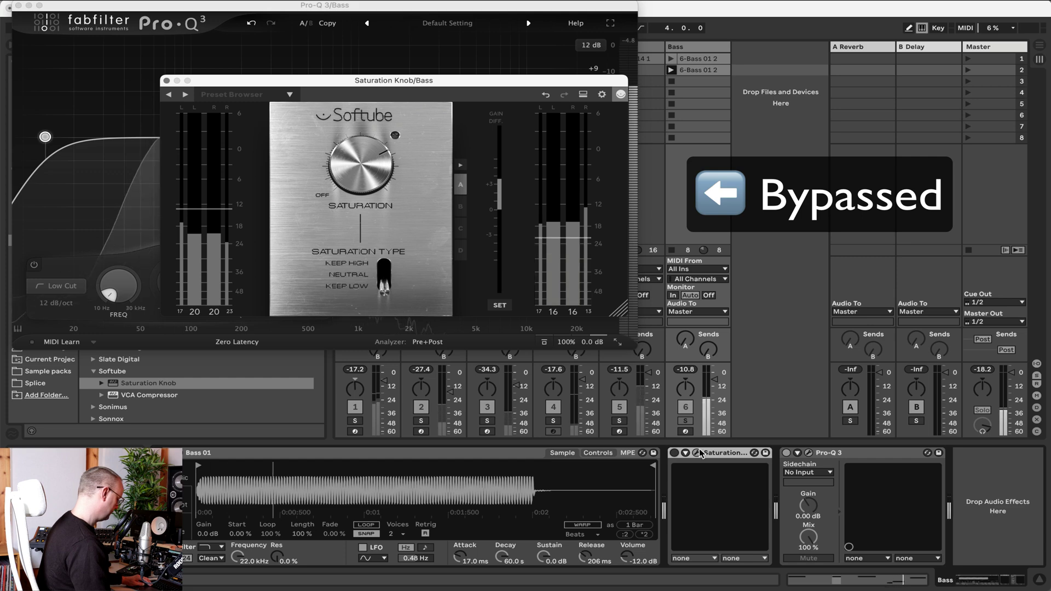
Step: Compare the soloed bass with Saturation Knob bypassed and engaged, trimming its output further to match levels
left_click(675, 453)
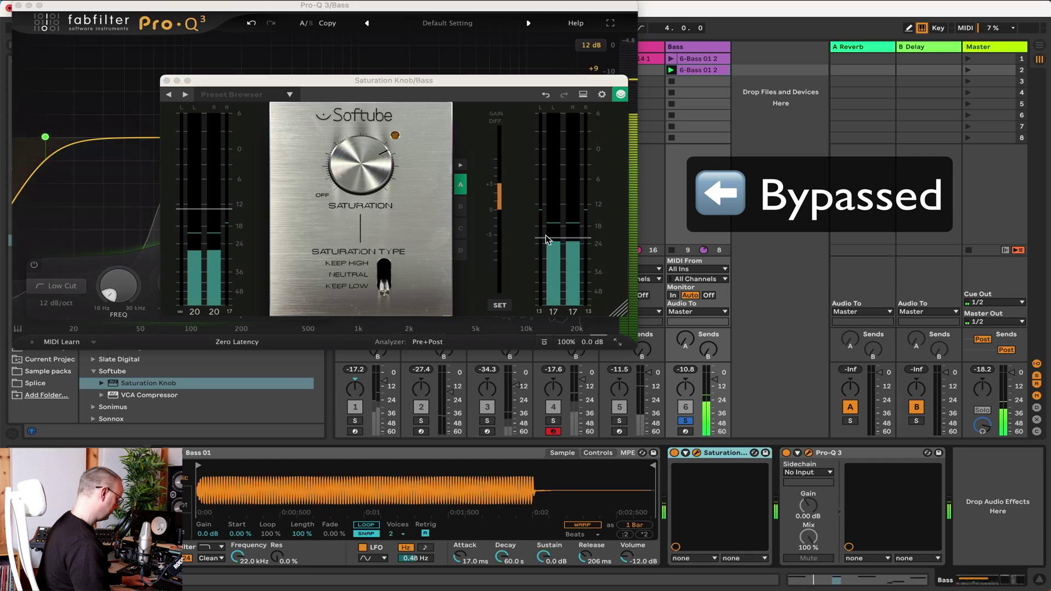
left_click(674, 453)
left_click(675, 453)
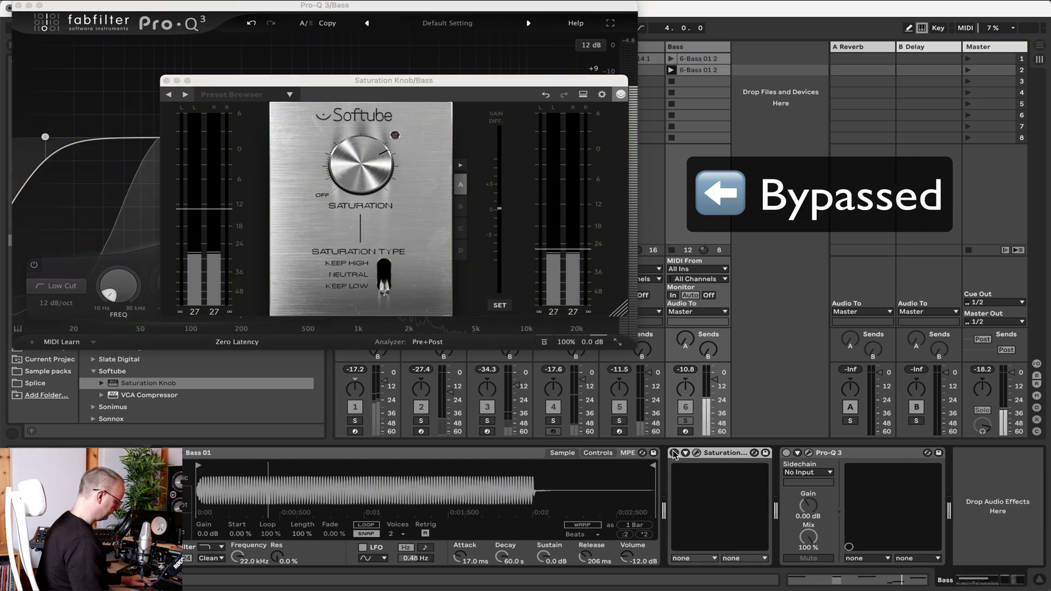
left_click(674, 453)
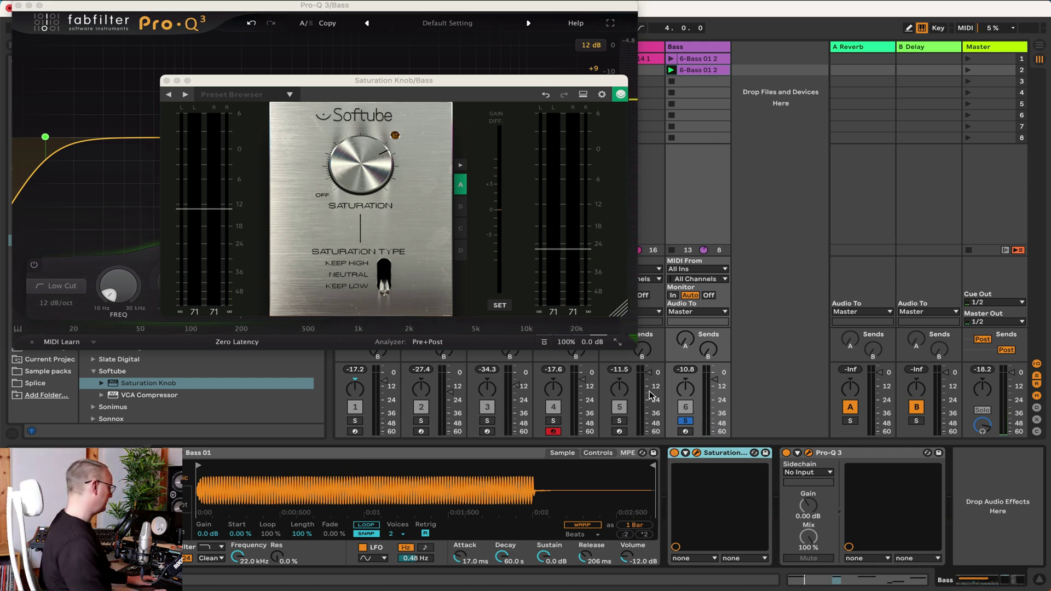
Step: Close both plug-in windows and play the full mix with the Bass track unsoloed
left_click(166, 81)
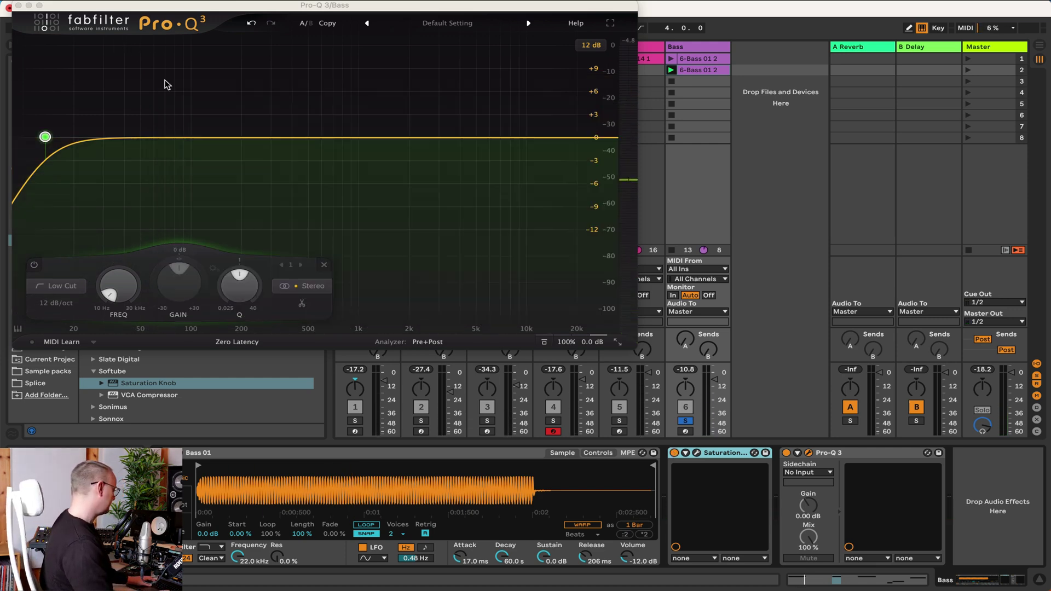
left_click(19, 6)
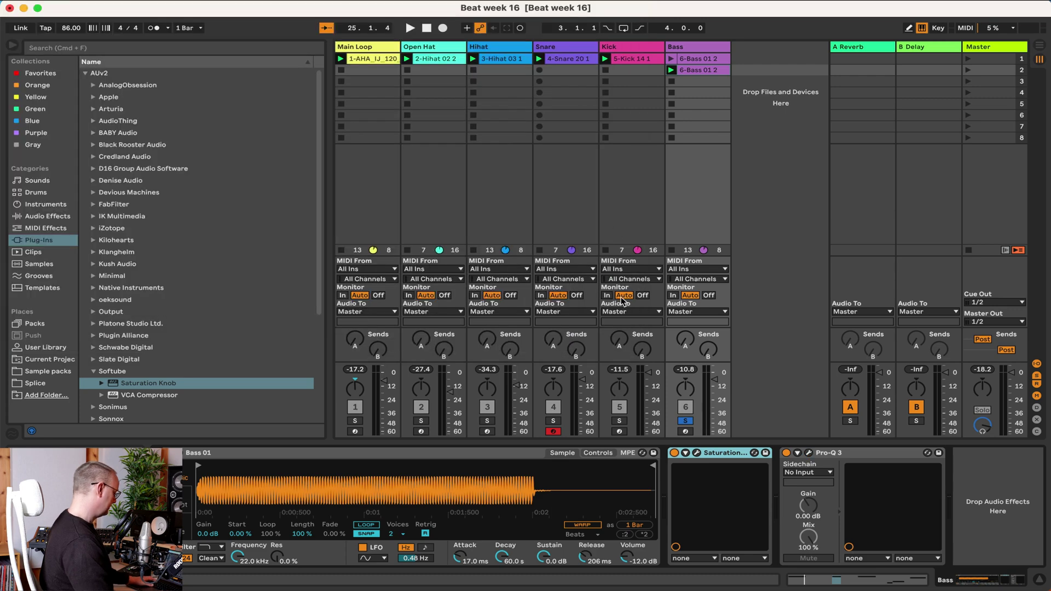
left_click(683, 421)
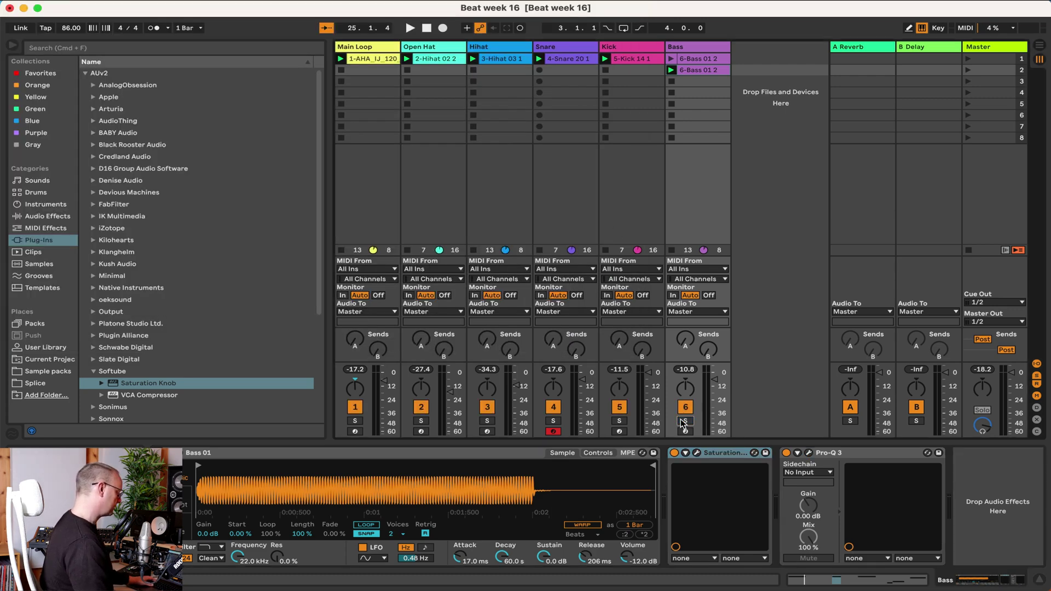
key("space")
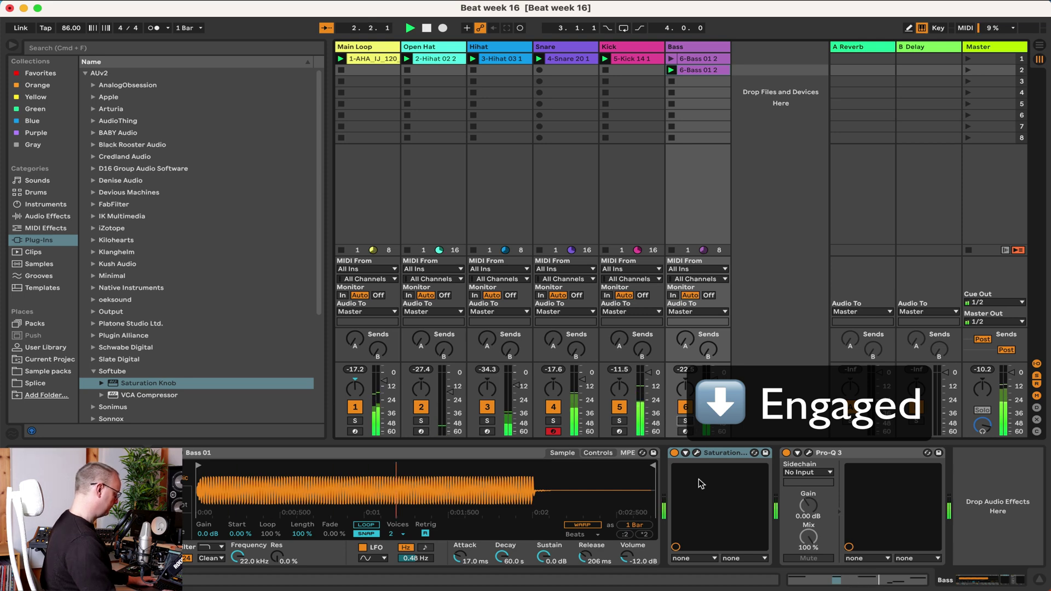
Step: Compare the full mix with the bass Saturation Knob bypassed and engaged
left_click(674, 453)
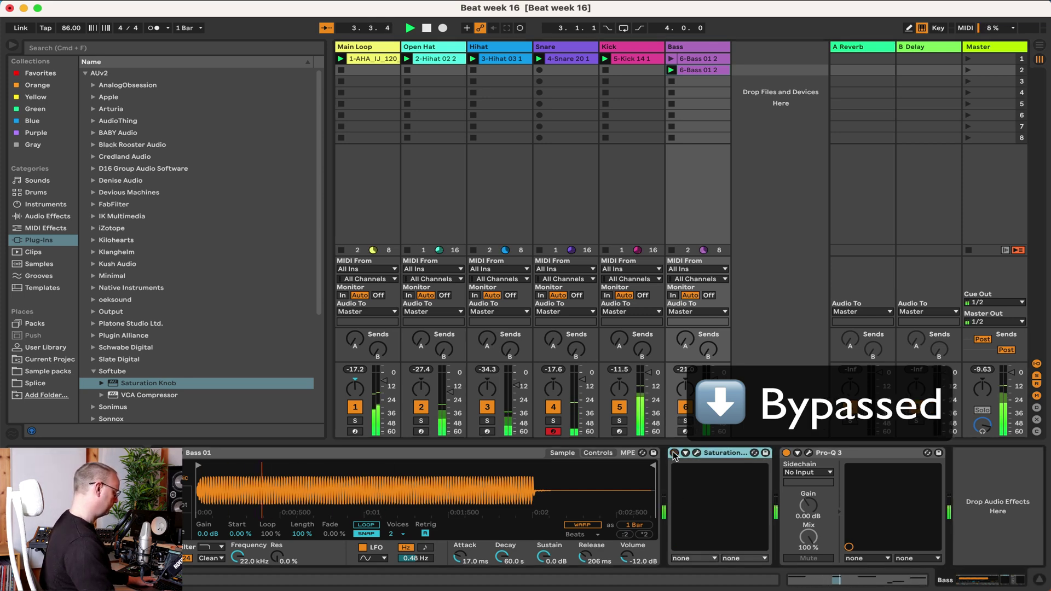
left_click(674, 453)
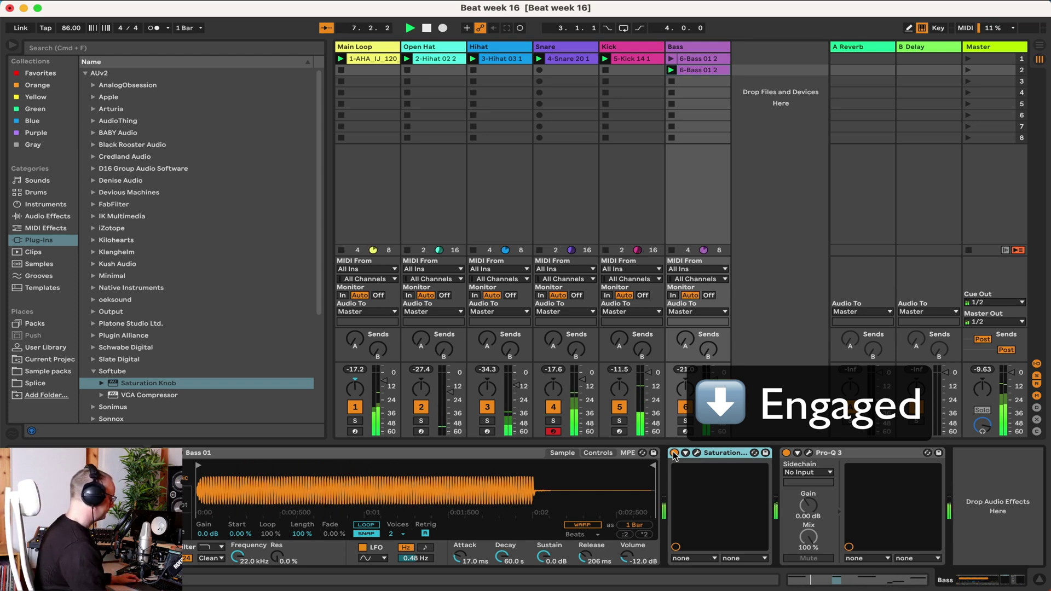
left_click(674, 453)
key("space")
key("space")
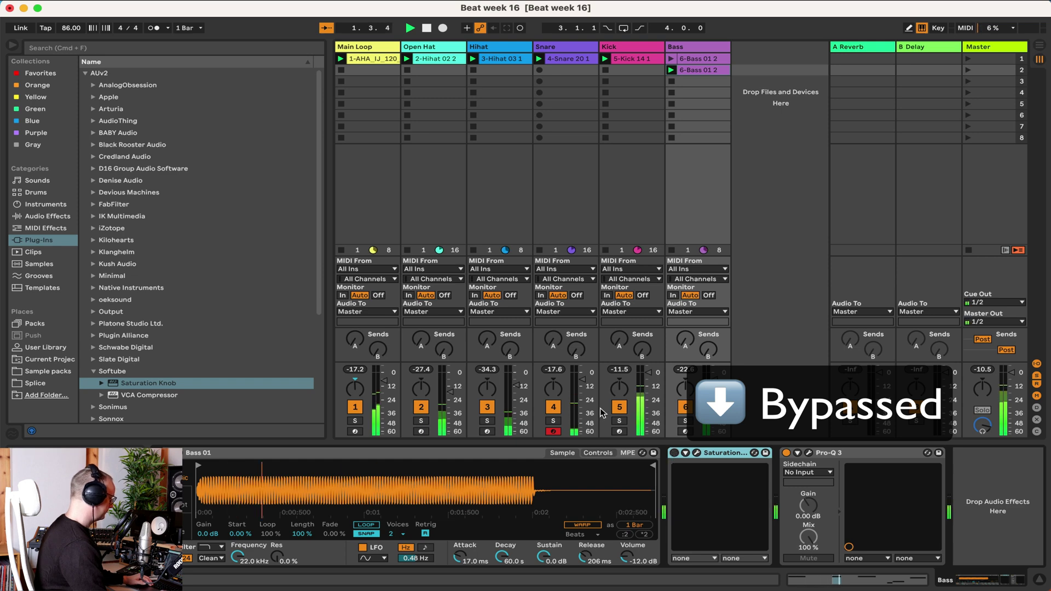
left_click(674, 453)
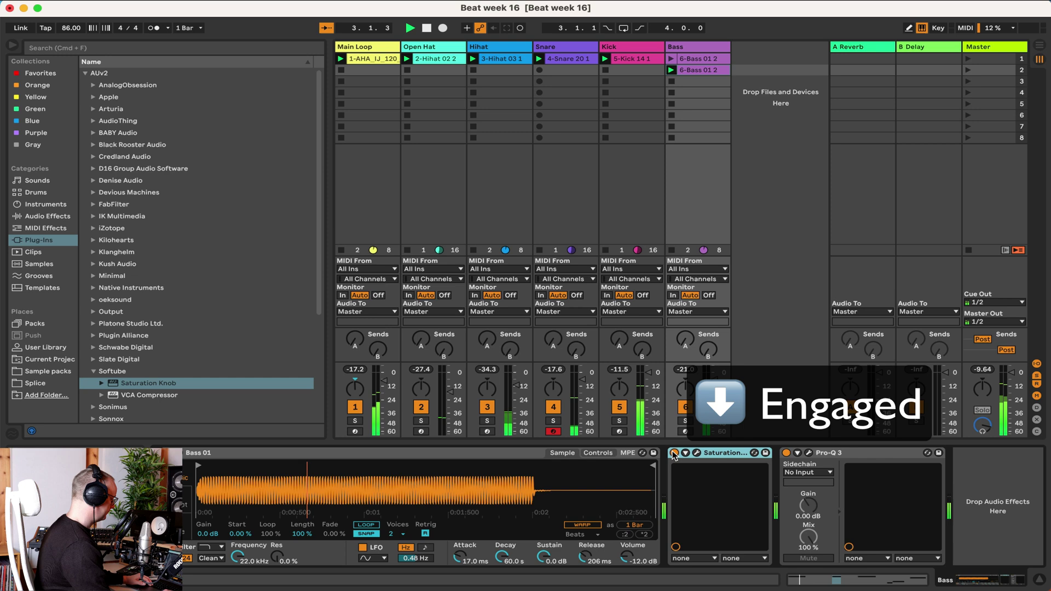
left_click(675, 453)
left_click(674, 453)
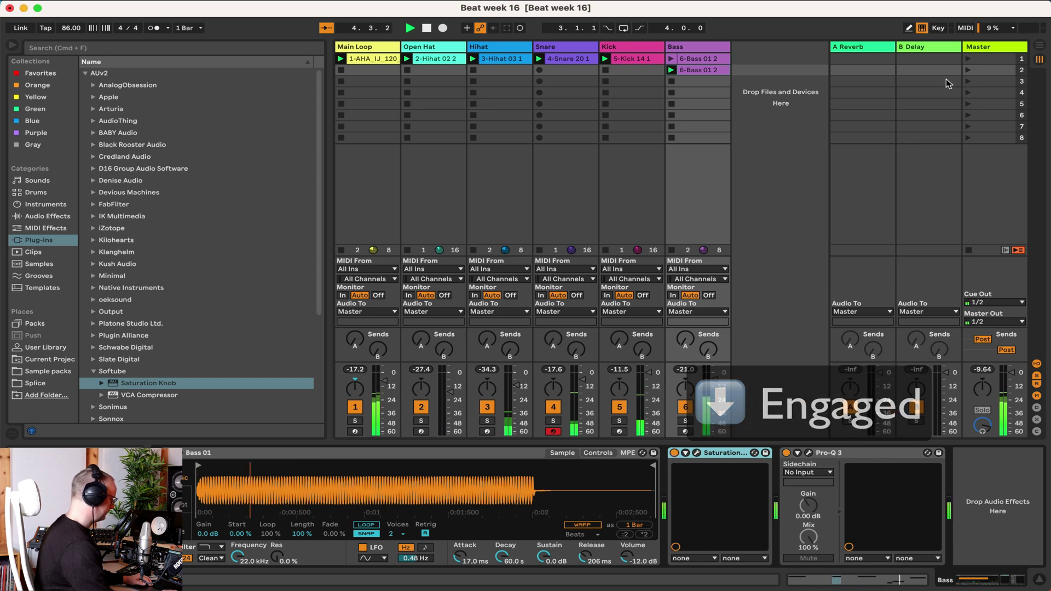
Step: Switch off Pro-Q 3 on the Master track and solo the Bass track
left_click(980, 46)
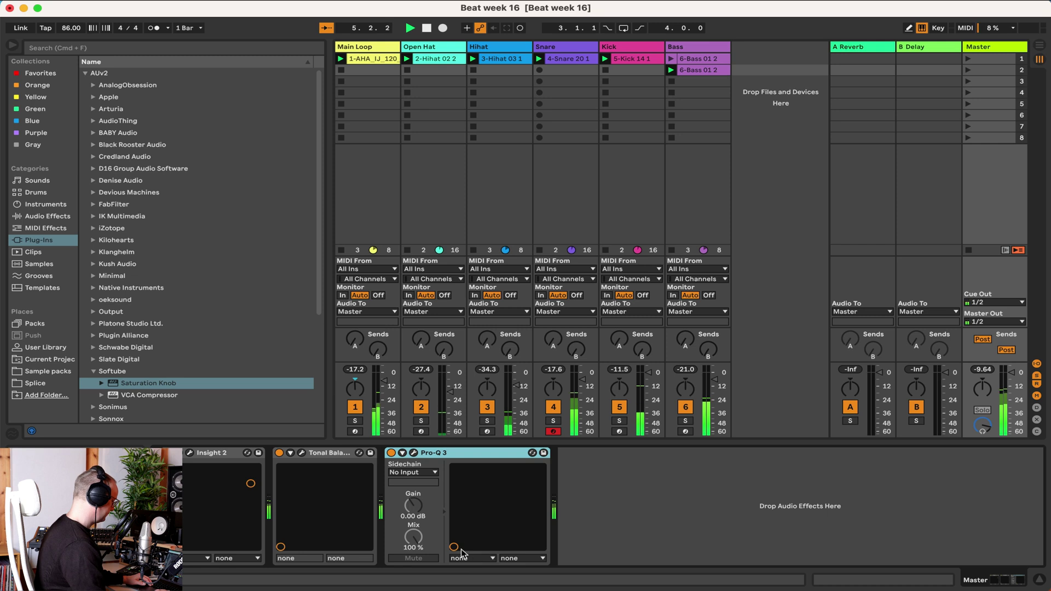
left_click(391, 453)
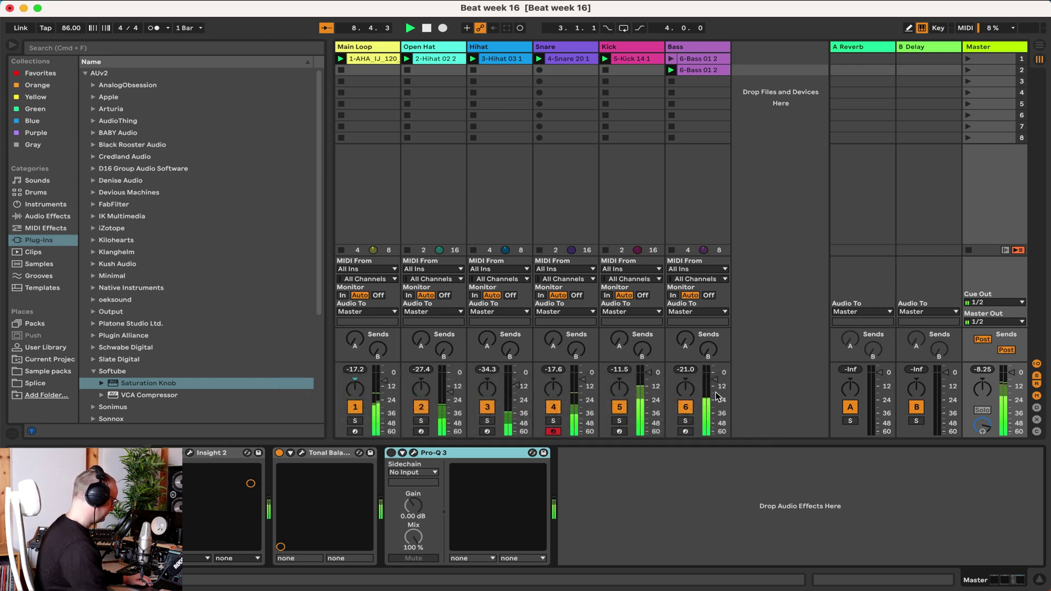
left_click(685, 421)
Step: Compare the soloed bass with Saturation Knob on and off, and leave the device bypassed
left_click(674, 453)
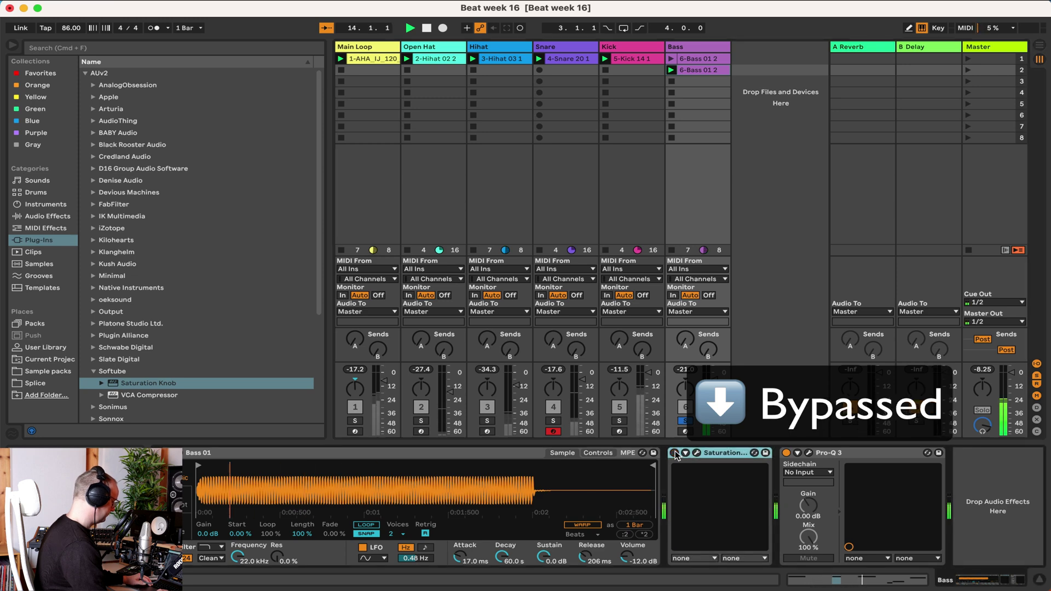
left_click(675, 453)
left_click(674, 453)
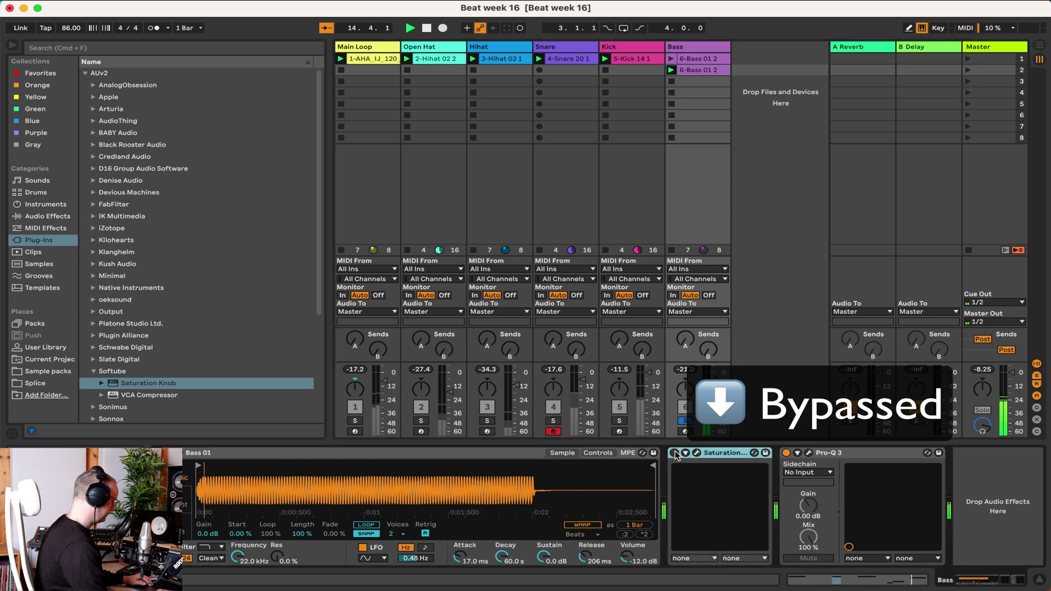
left_click(674, 453)
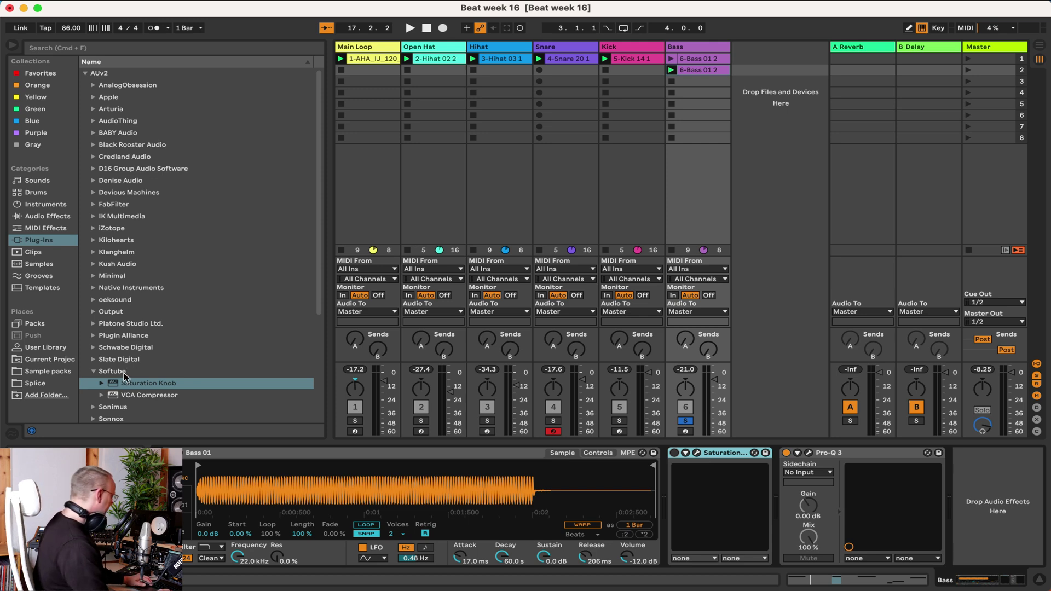
Step: Insert Soundtoys Decapitator from the plug-in library at the end of the Bass track's device chain
scroll(128, 390, "down", 3)
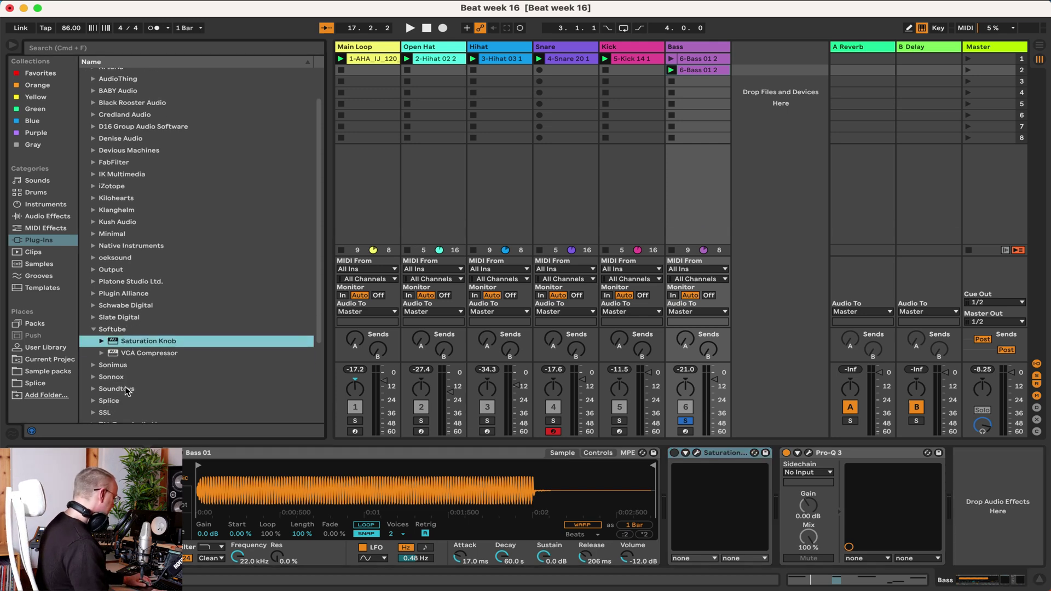
left_click(125, 388)
left_click(143, 293)
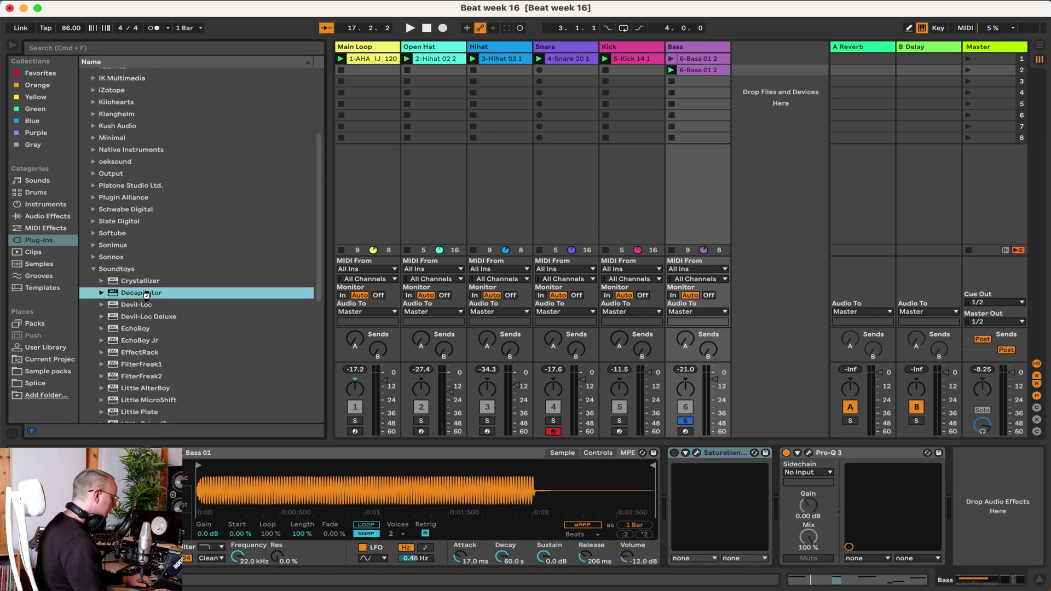
double_click(143, 293)
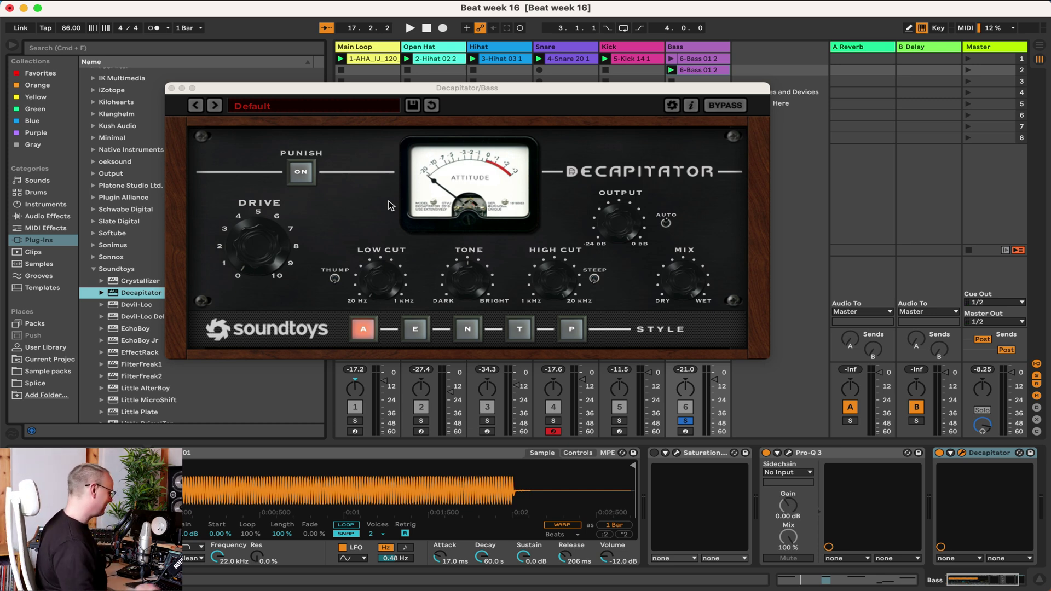
Step: Play the soloed bass and raise Decapitator's Drive with style A selected
key("space")
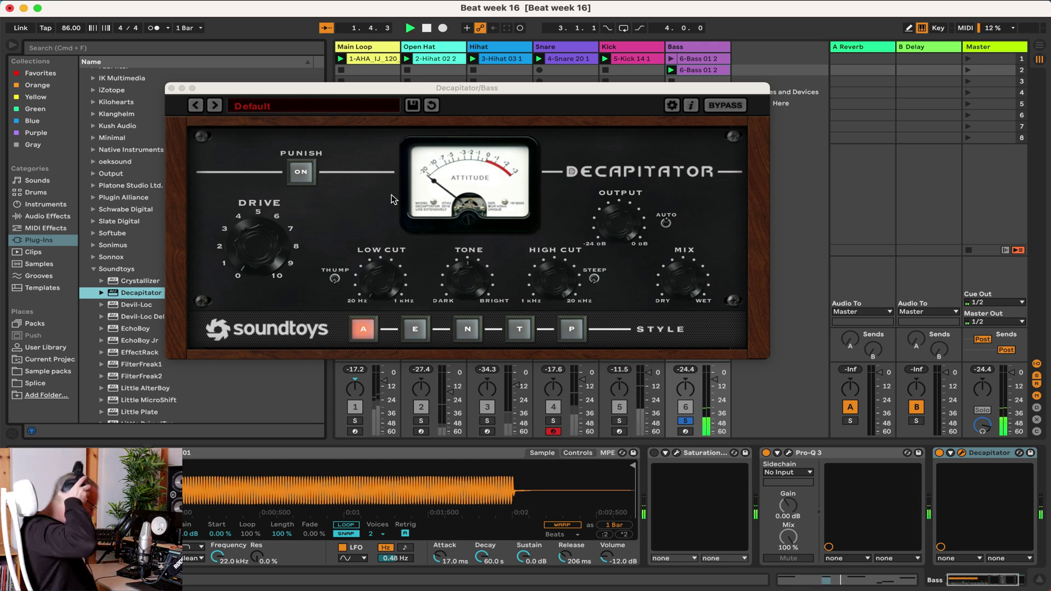
left_click(398, 258)
left_click_drag(265, 230, 269, 184)
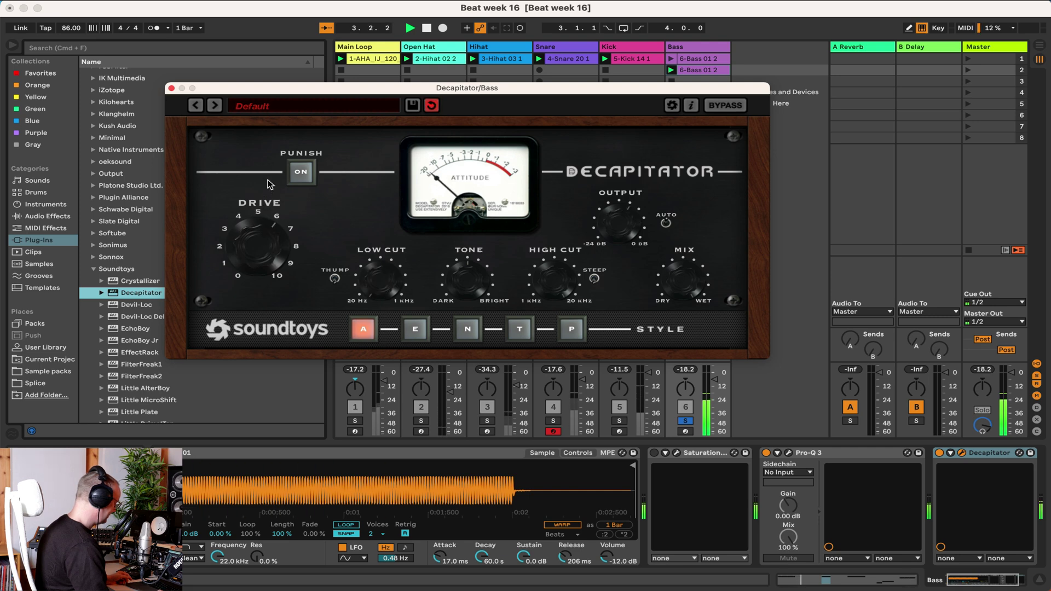
Step: Audition Decapitator's styles E, N and T on the soloed bass and leave style P selected
left_click(415, 329)
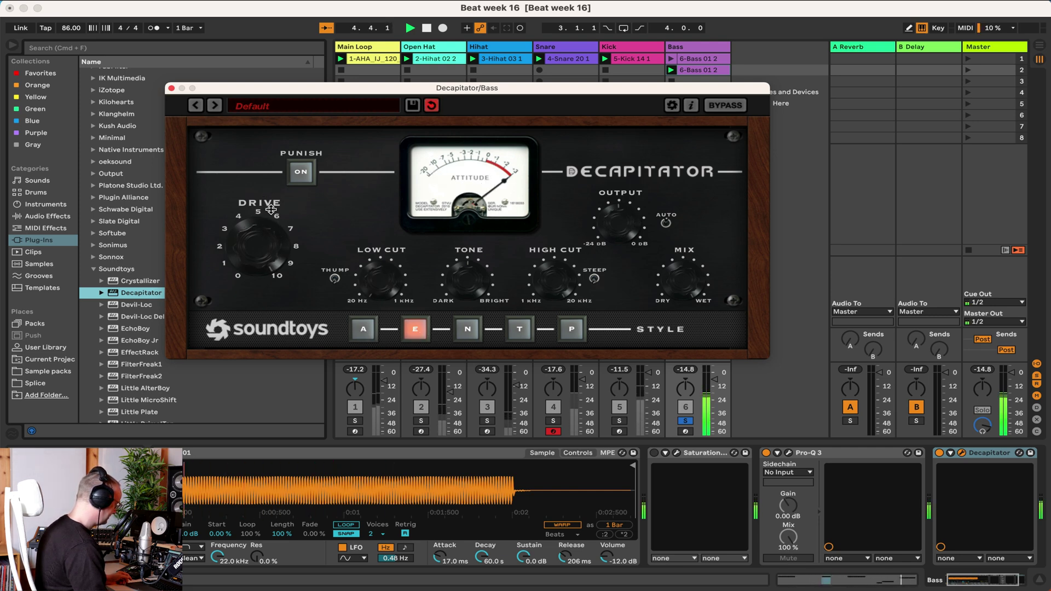
left_click(468, 330)
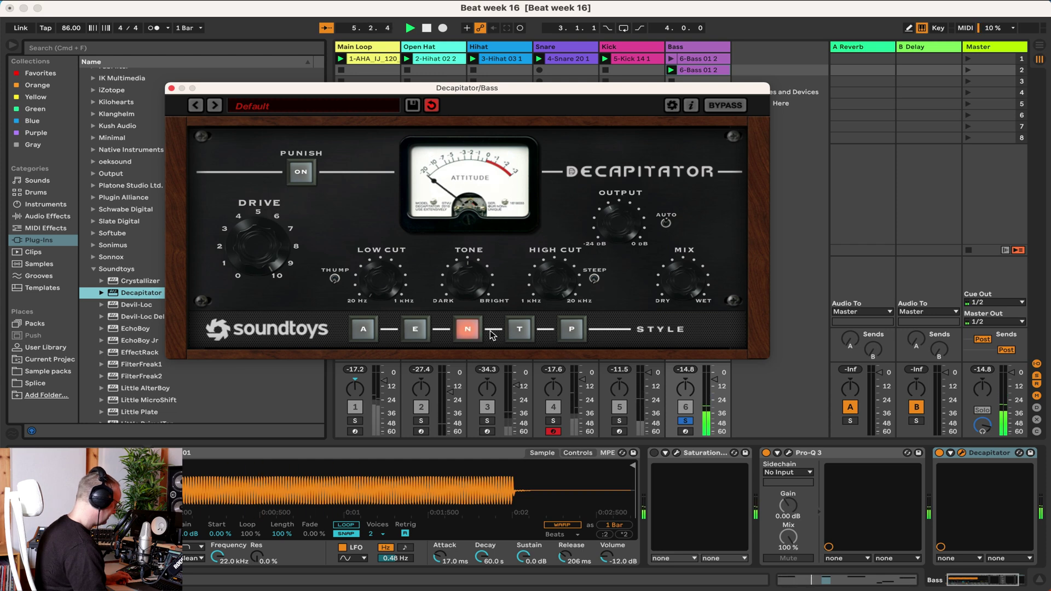
left_click(523, 331)
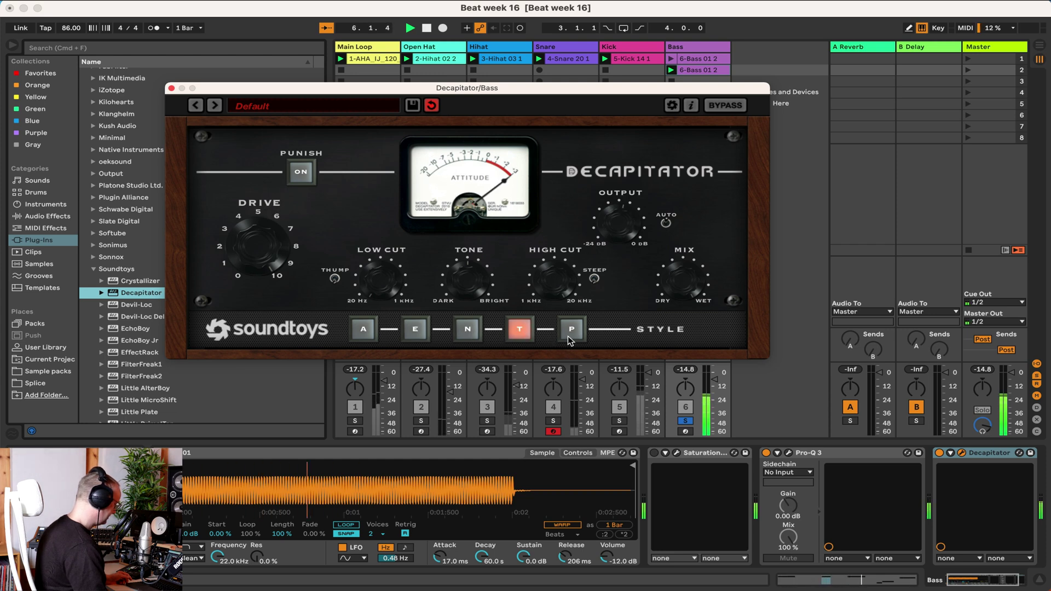
left_click(570, 339)
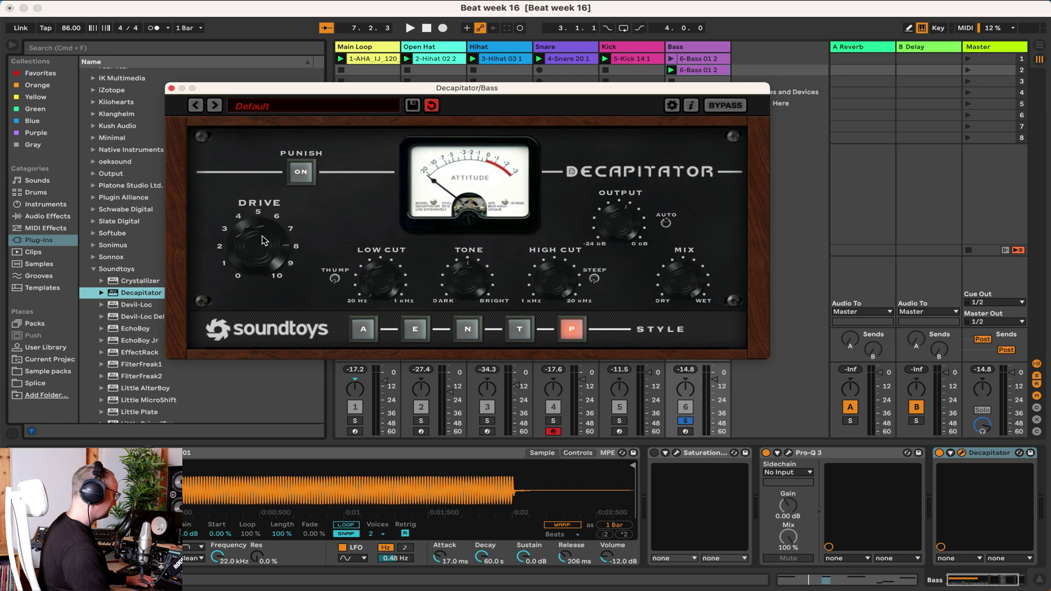
Step: Play the beat, take the Bass track out of solo and raise Decapitator's Drive in the full mix
key("space")
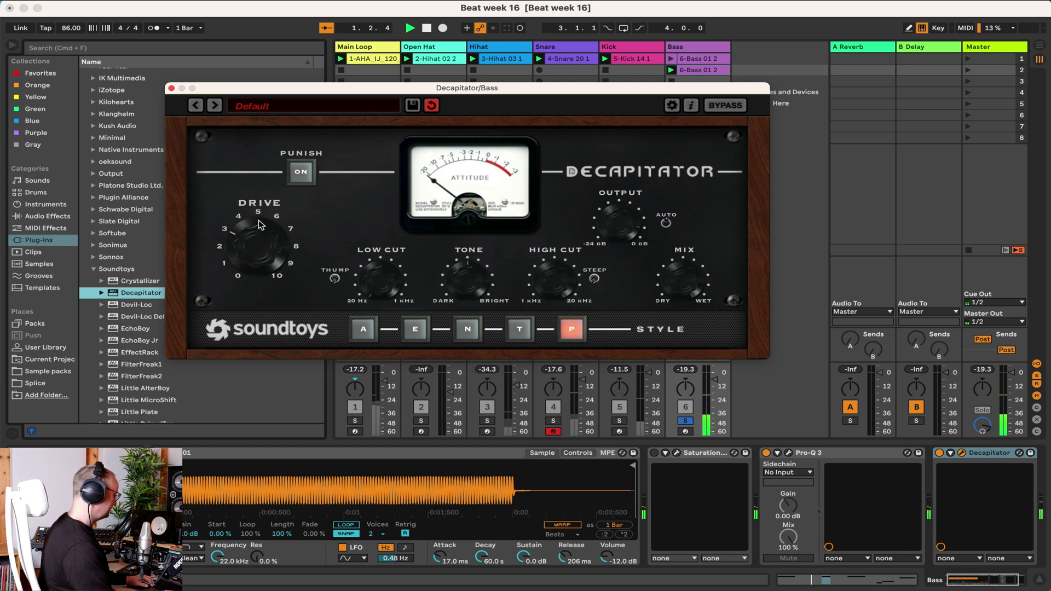
left_click_drag(259, 227, 261, 215)
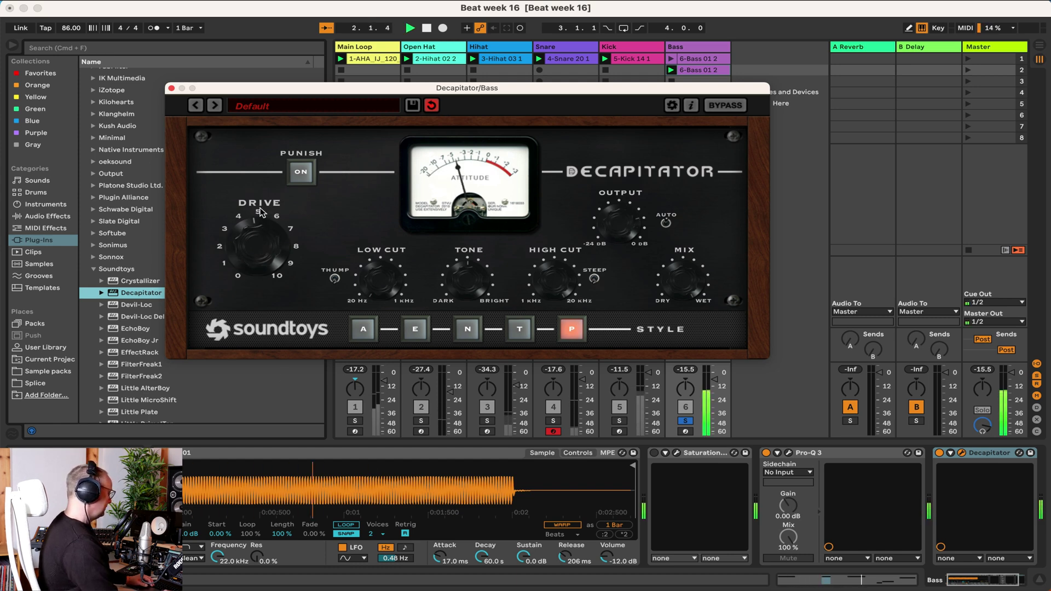
left_click(684, 421)
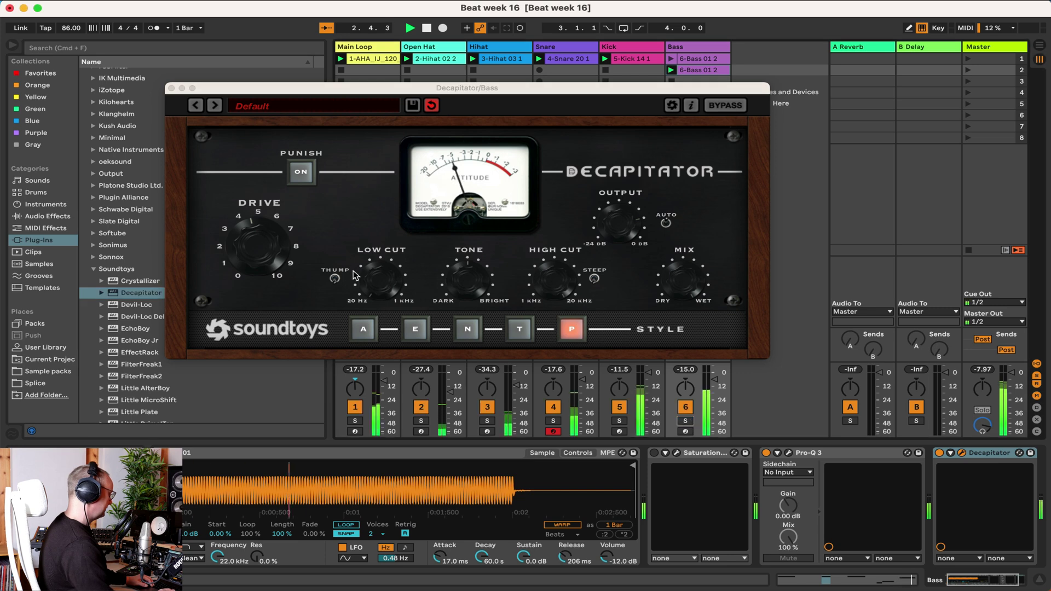
left_click_drag(254, 271, 256, 248)
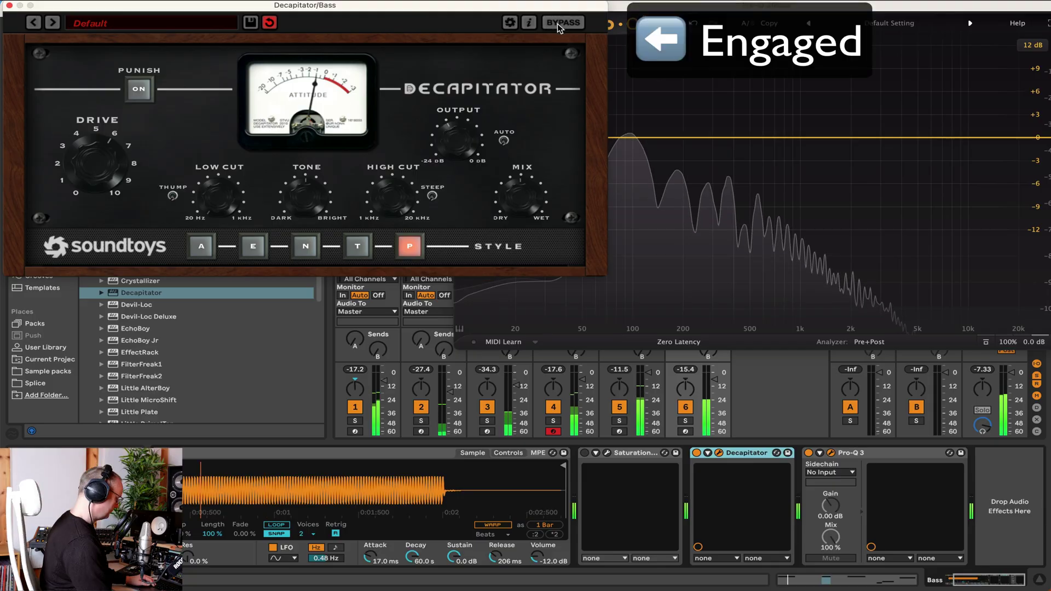
Step: Compare the full beat with Decapitator engaged and bypassed, and leave the plug-in bypassed
left_click(557, 24)
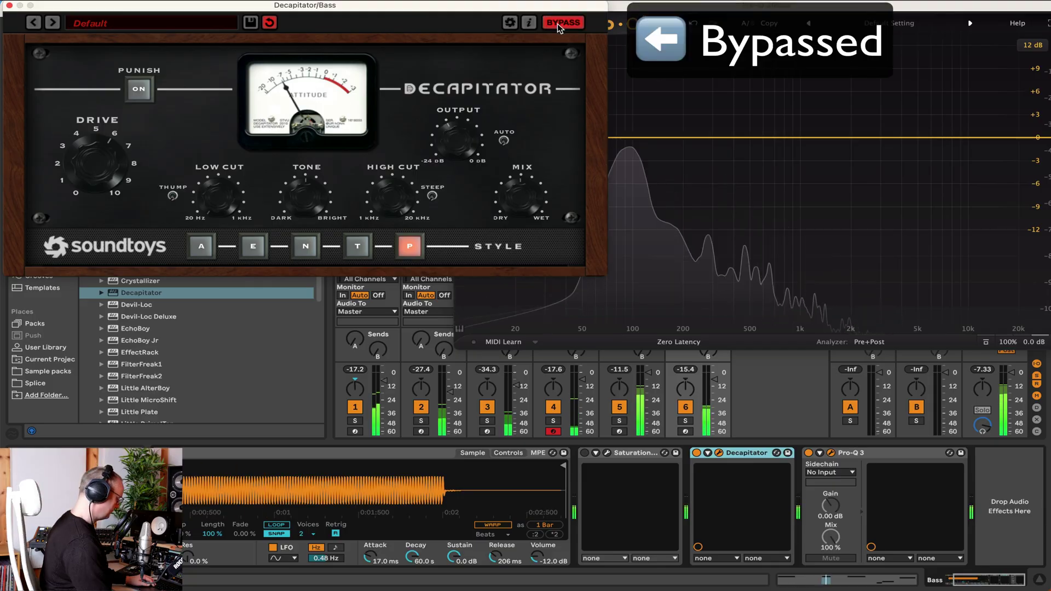
left_click(557, 24)
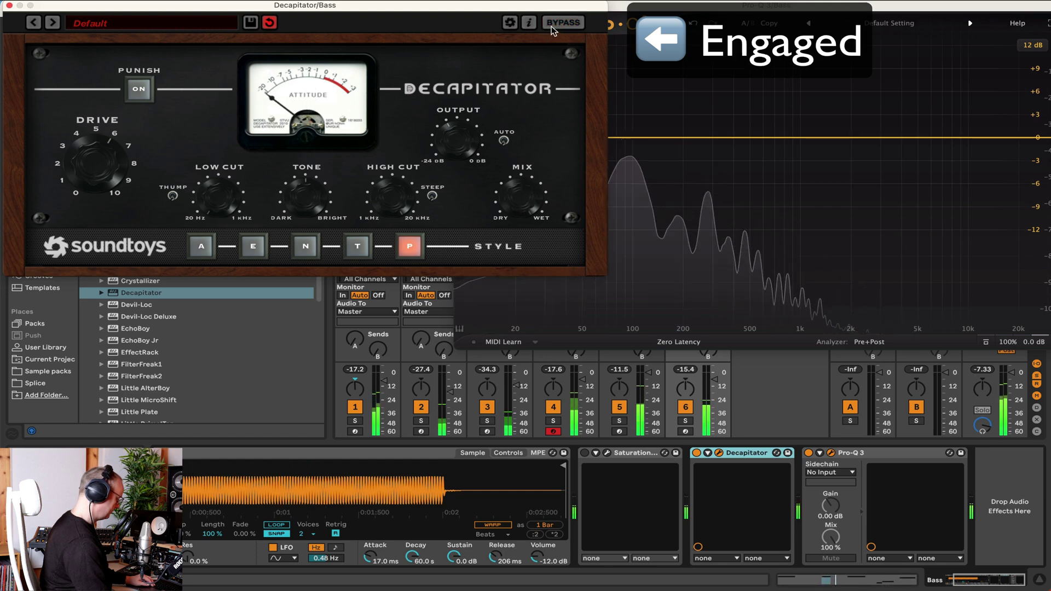
left_click(558, 24)
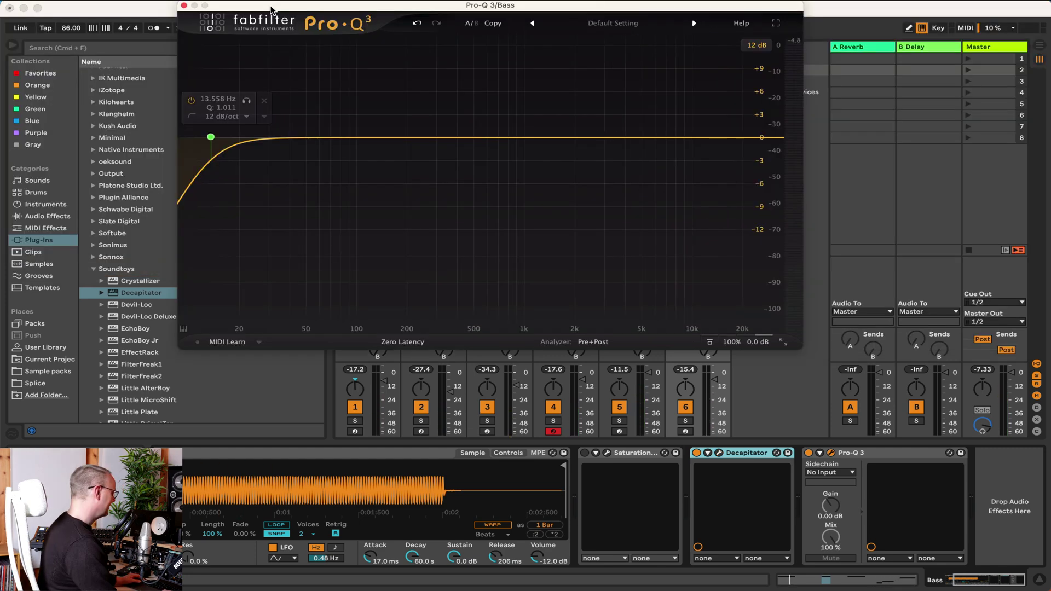
Step: Insert one FabFilter Pro-Q 3 before Decapitator and another at the end of the Bass track's device chain
left_click_drag(270, 10, 521, 10)
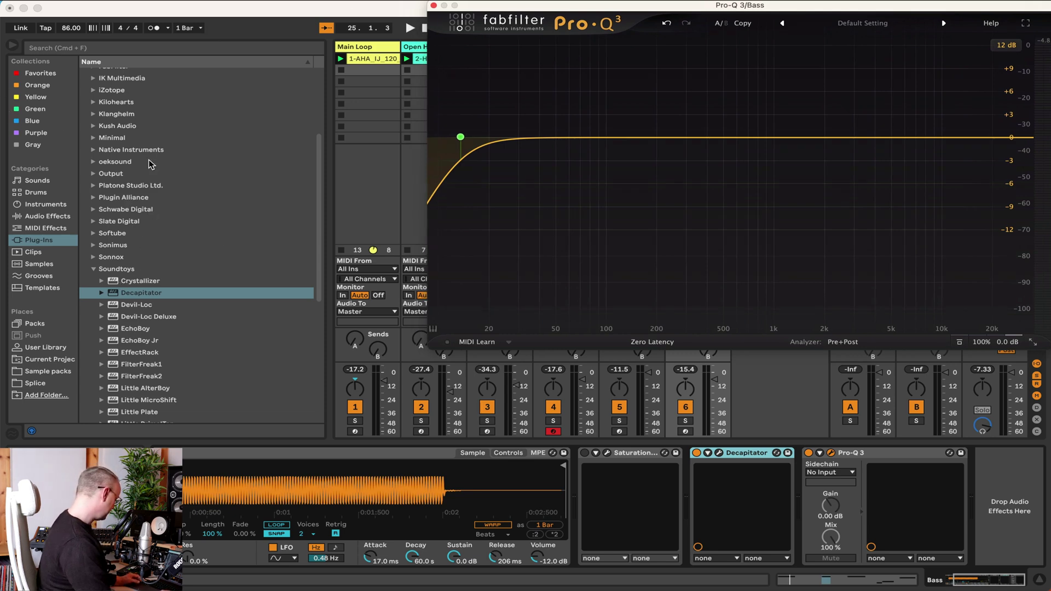
scroll(148, 263, "down", 9)
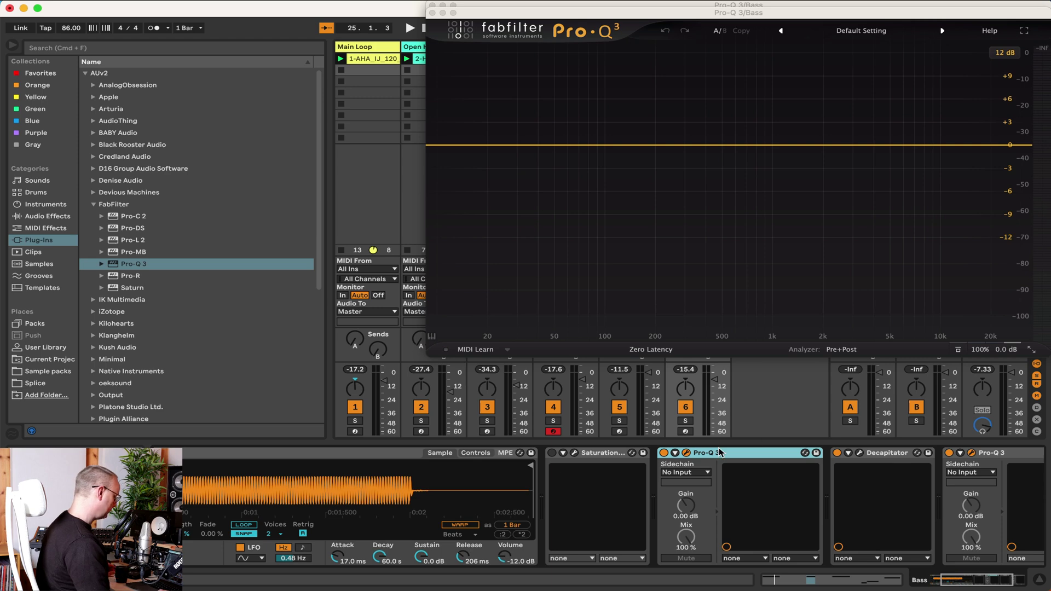
double_click(162, 266)
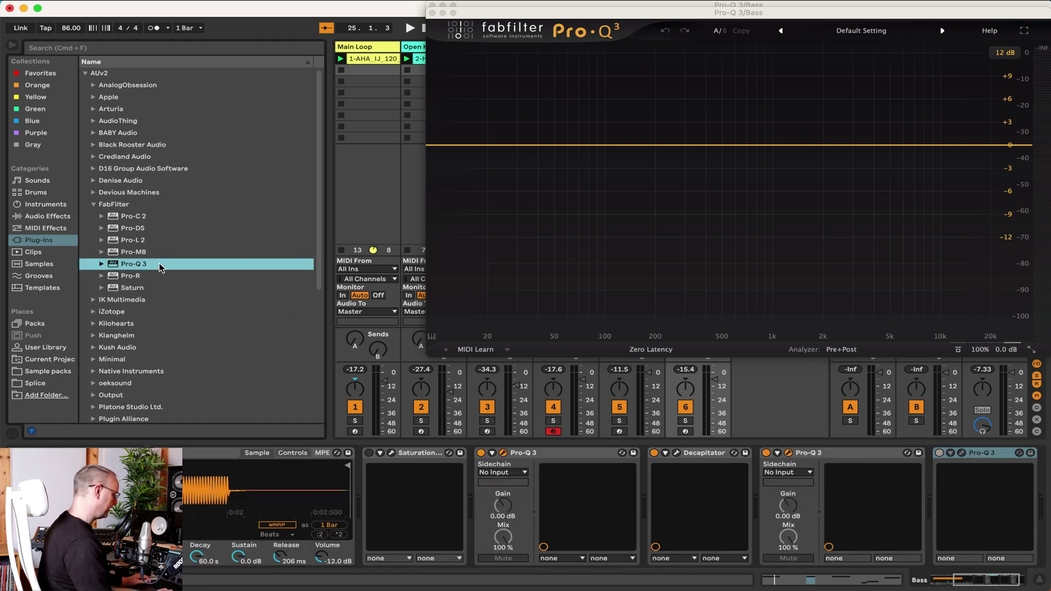
left_click(977, 457)
Step: Move the existing Pro-Q 3 to the end of the chain so the new instance directly follows Decapitator
scroll(856, 464, "right", 5)
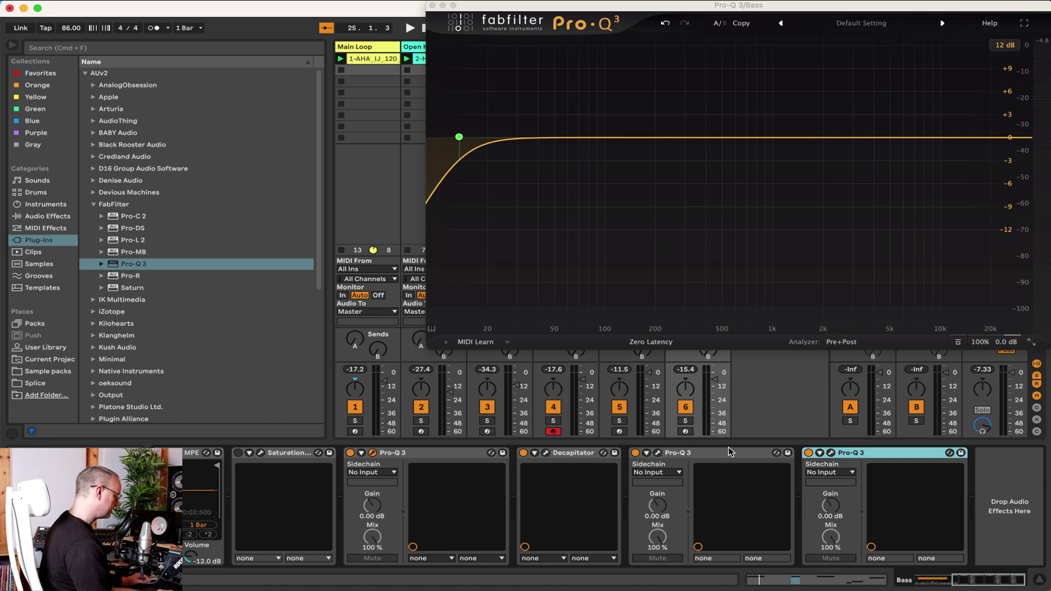
left_click_drag(729, 451, 884, 458)
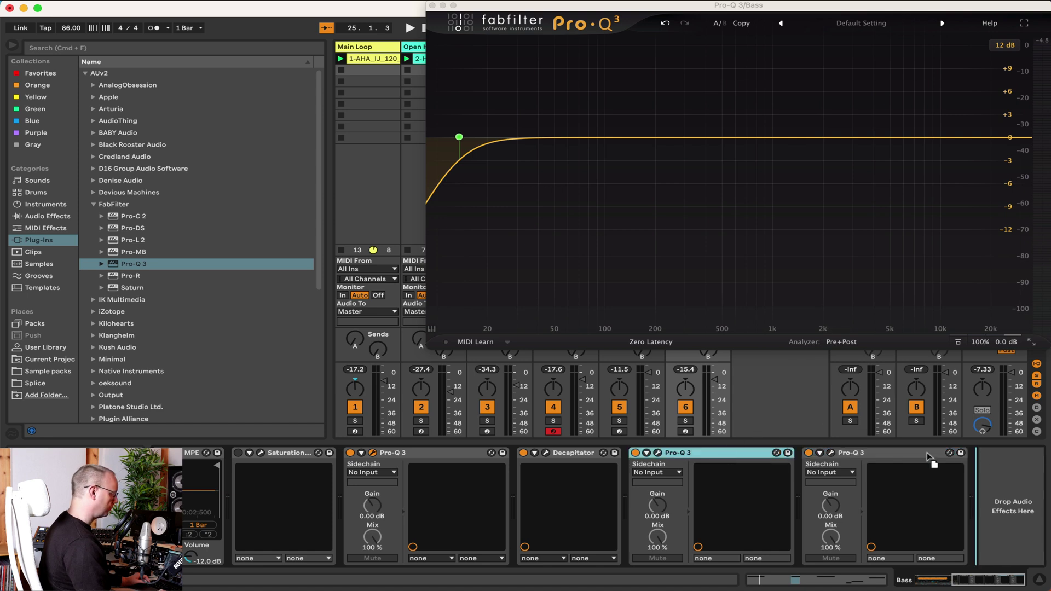
left_click_drag(1001, 450, 985, 461)
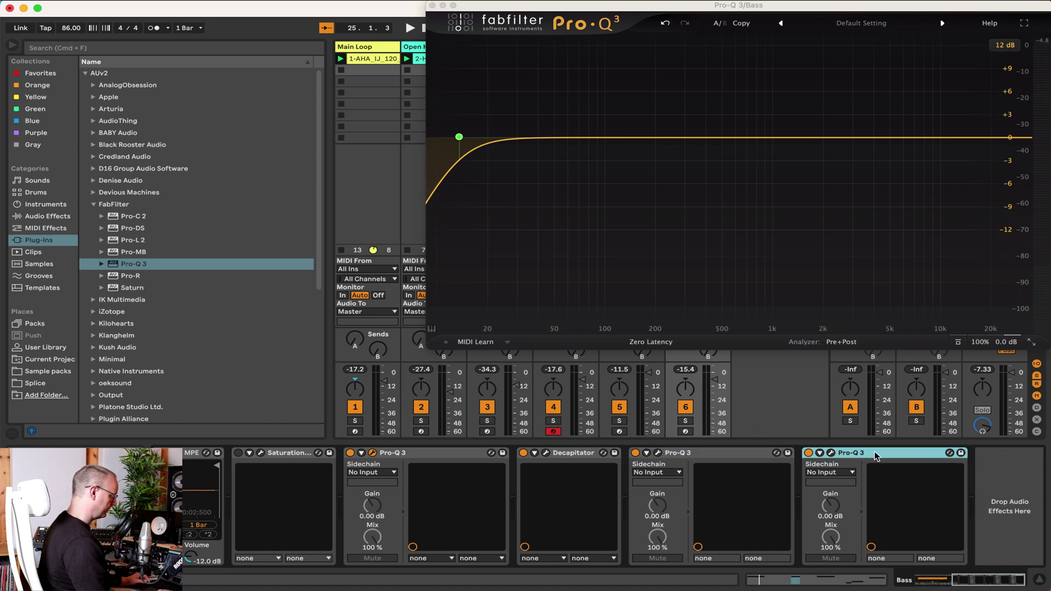
left_click(712, 453)
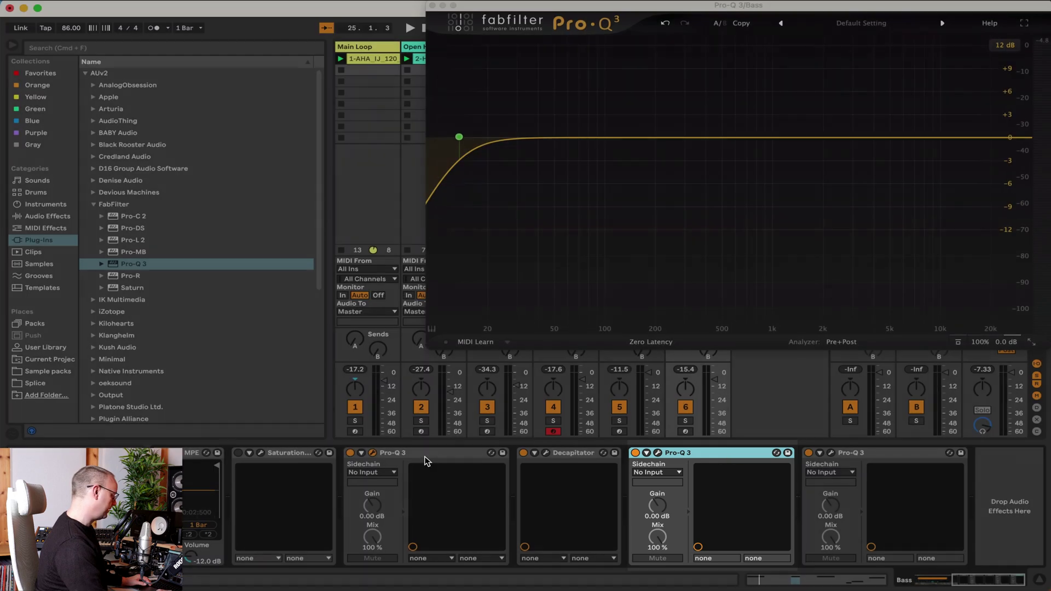
Step: Add a bell boost of about +6 dB near 469 Hz on the Pro-Q 3 before Decapitator, with a Q of about 1.6
left_click(426, 453)
left_click(582, 454)
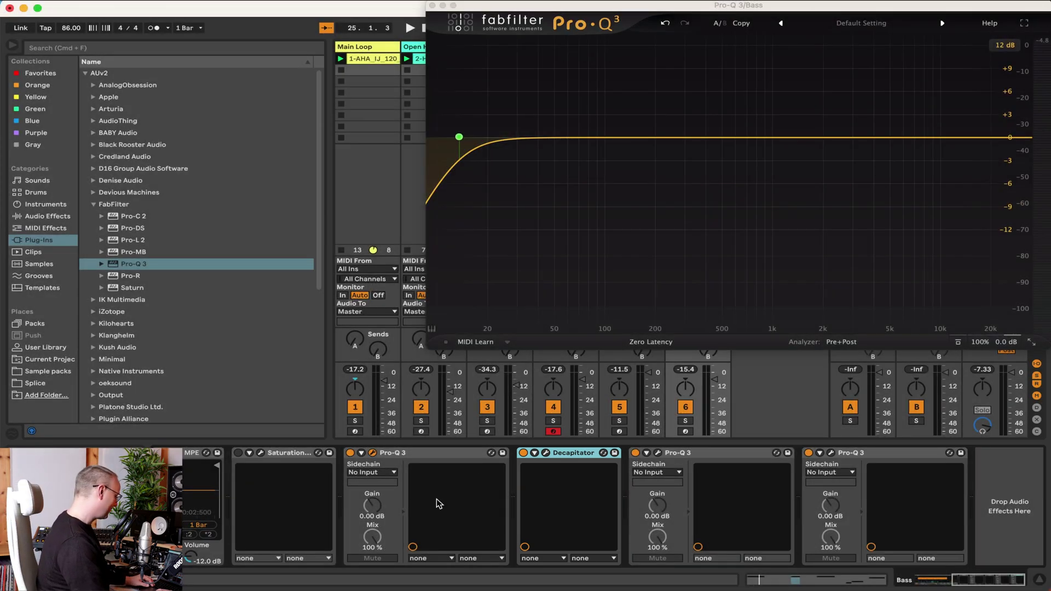
left_click(435, 452)
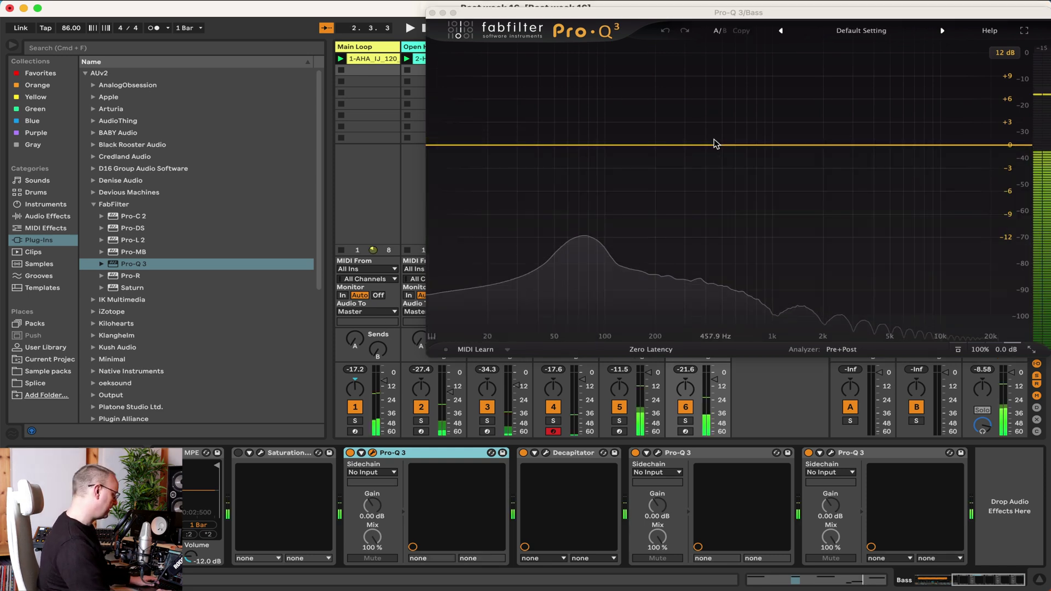
left_click(712, 145)
left_click_drag(712, 145, 711, 41)
key("space")
scroll(711, 41, "down", 5)
scroll(710, 107, "up", 8)
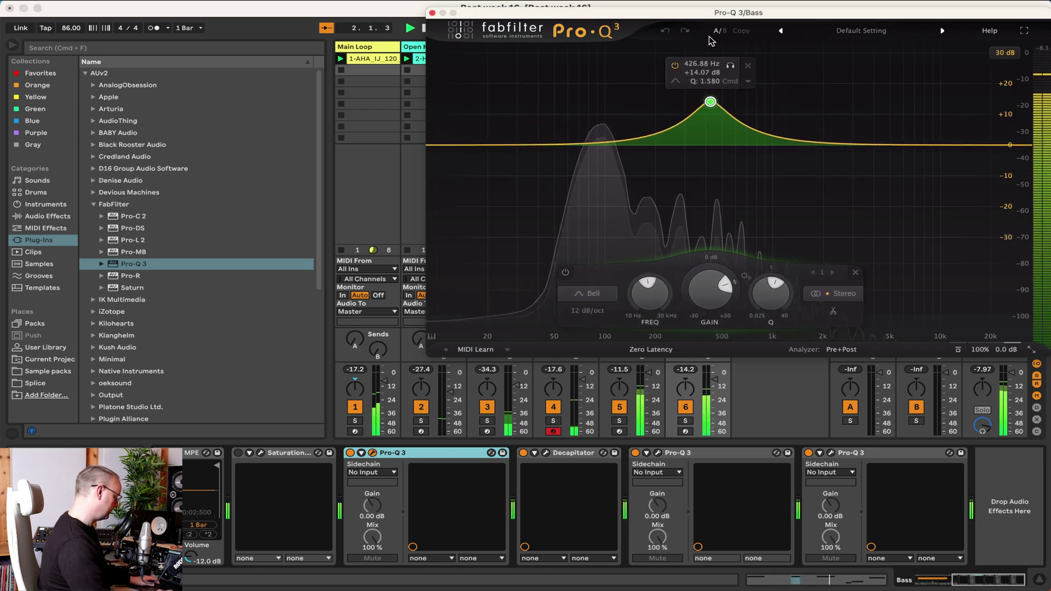
left_click_drag(711, 112, 715, 138)
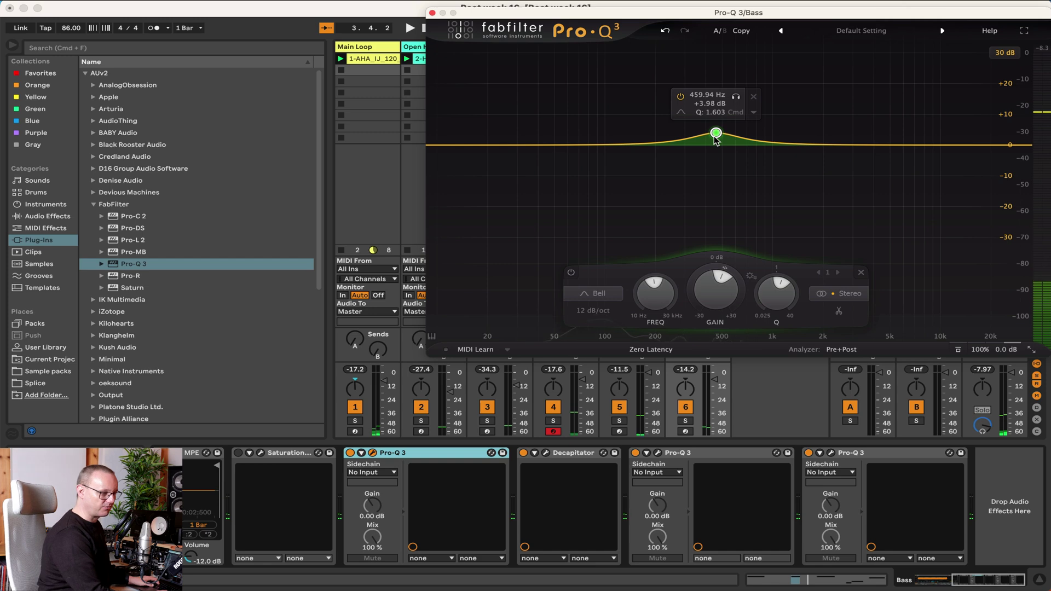
left_click_drag(714, 132, 716, 127)
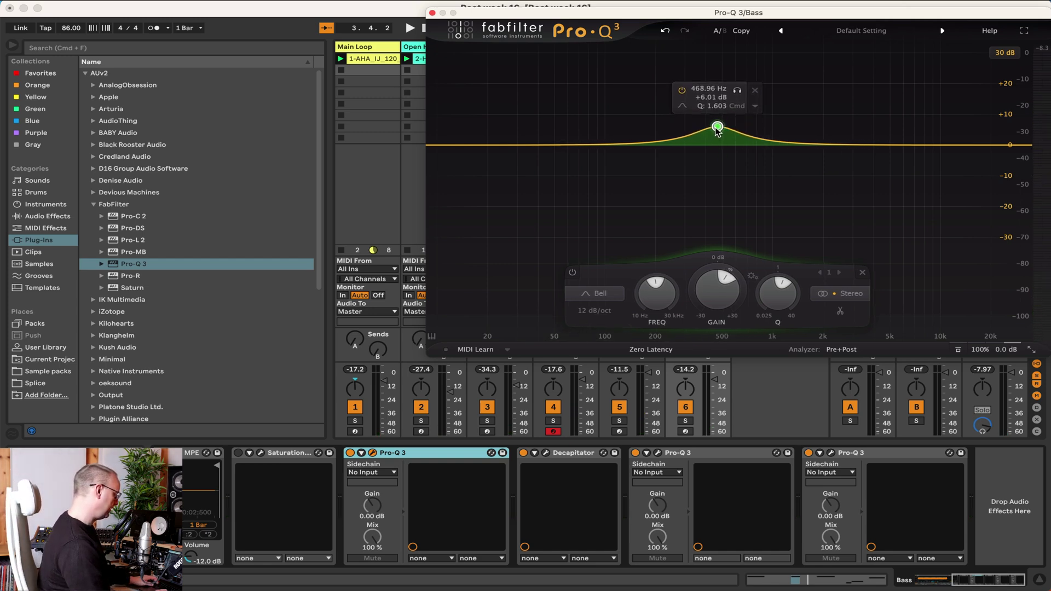
Step: Add a bell cut of about -6 dB in the mids on the Pro-Q 3 after Decapitator, listen briefly and close the EQ windows
left_click(668, 453)
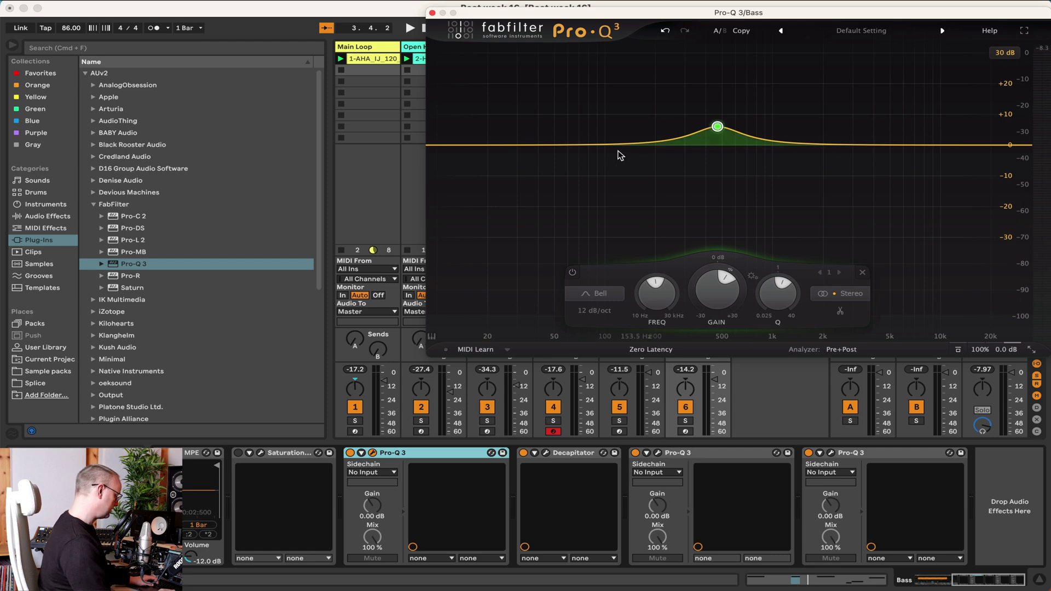
left_click(722, 154)
left_click_drag(721, 154, 736, 199)
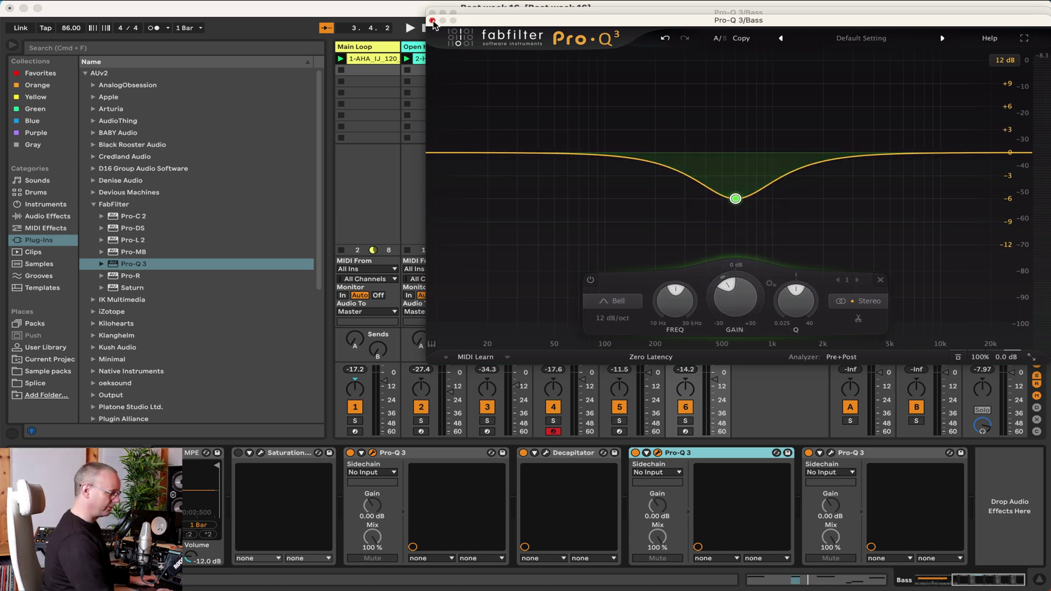
key("space")
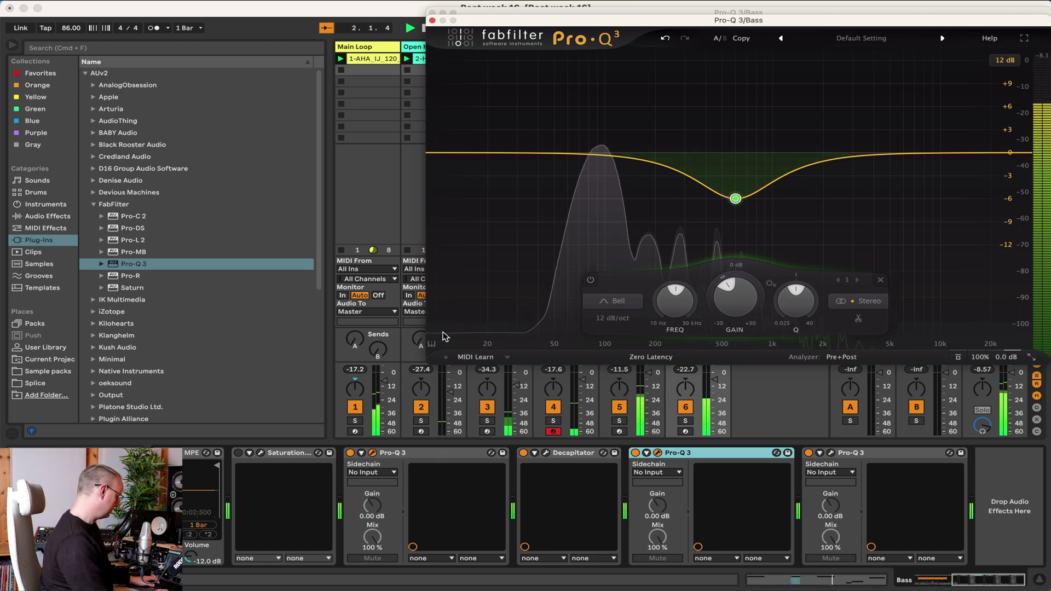
key("space")
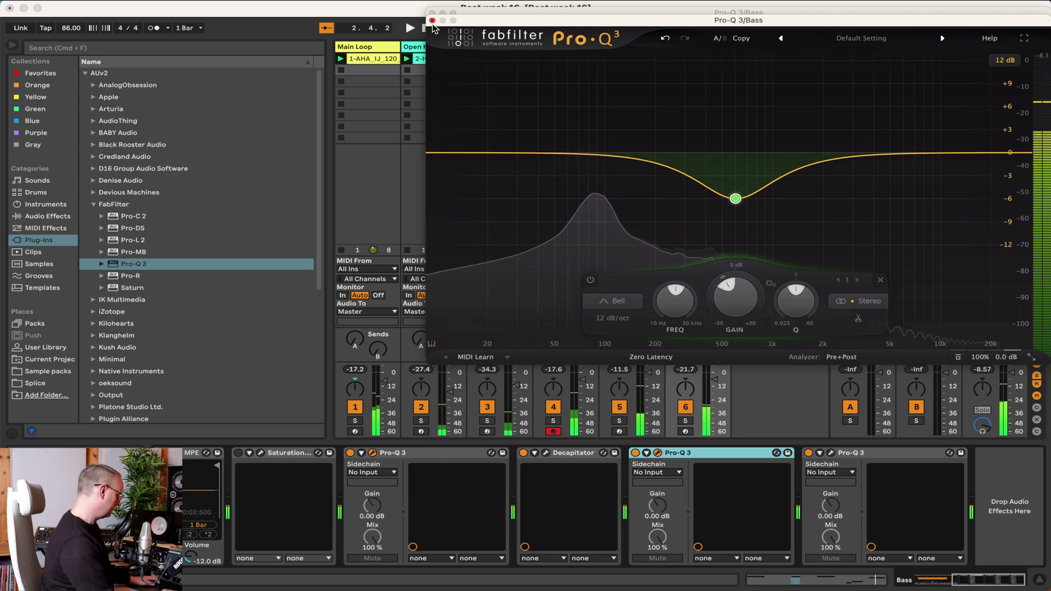
left_click(432, 21)
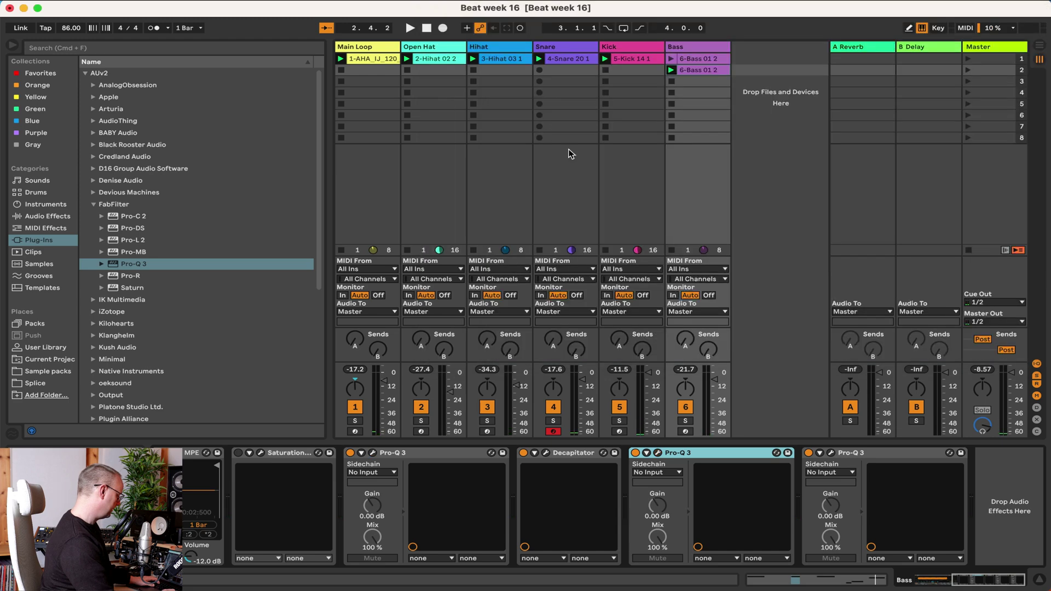
Step: Reopen and engage Decapitator on the bass with Punish on, and adjust its Drive during playback
left_click(569, 453)
left_click(546, 453)
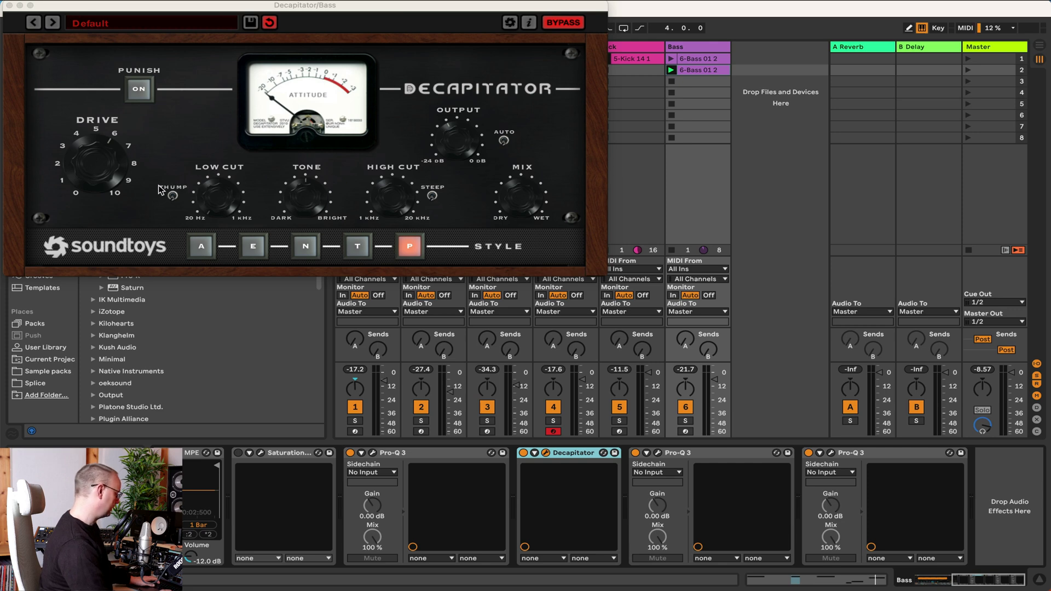
left_click_drag(92, 183, 92, 176)
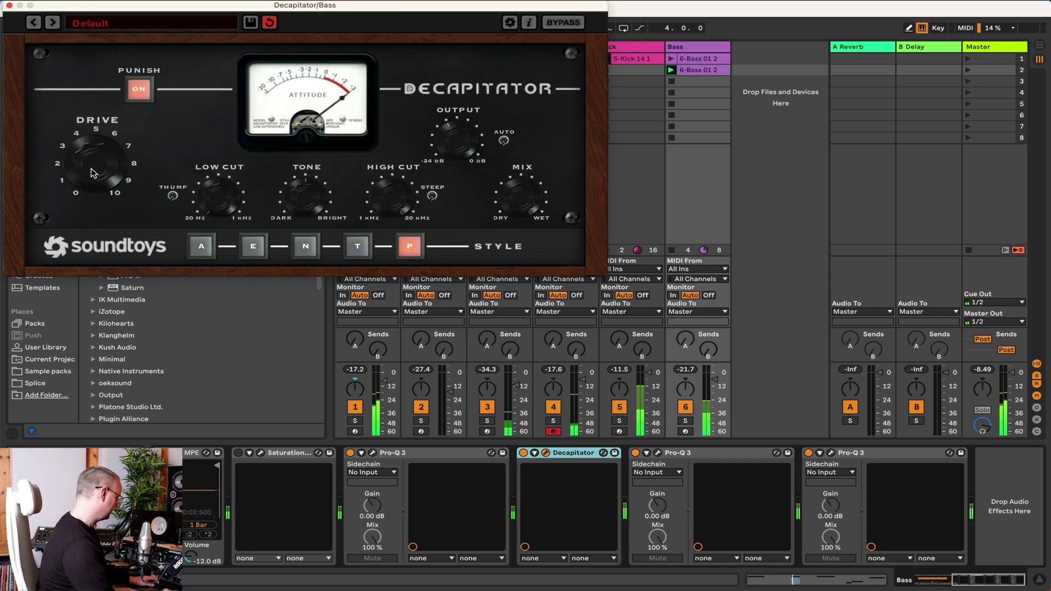
Step: Audition Decapitator's styles T, N and E between the two EQs and leave style A selected
left_click(360, 247)
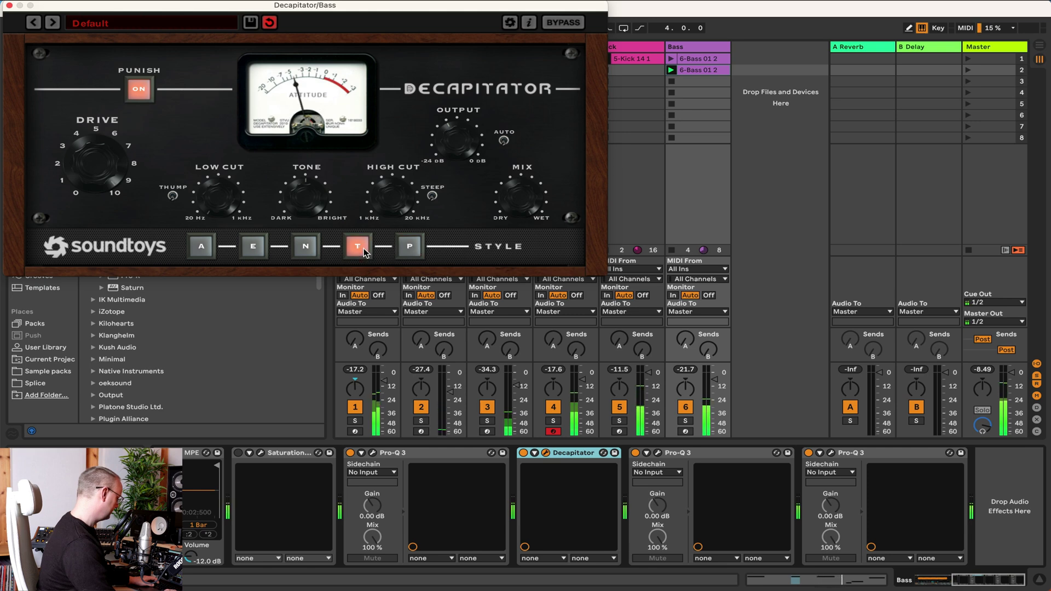
left_click(309, 249)
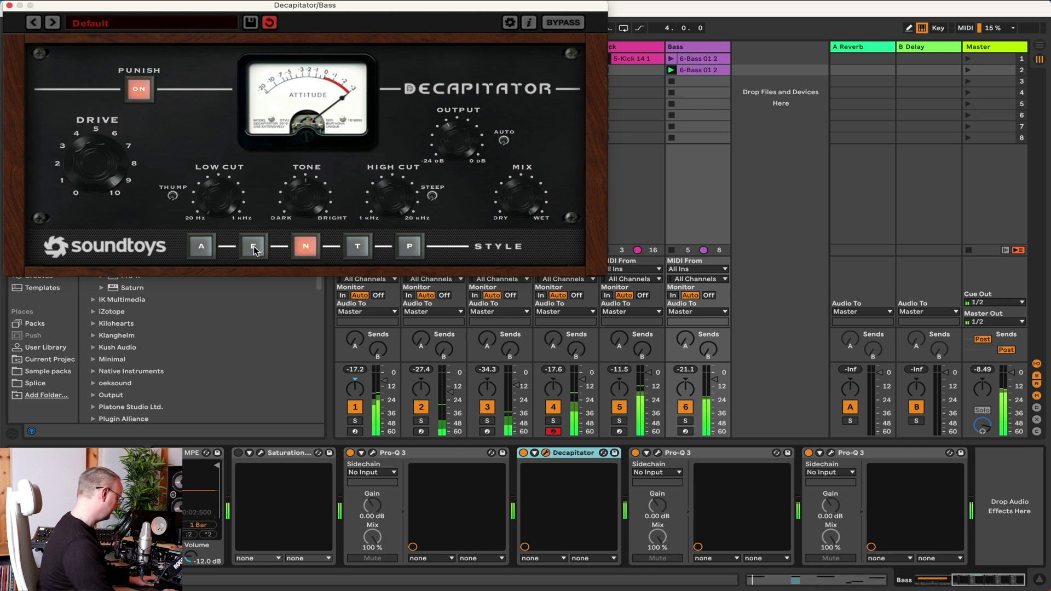
left_click(253, 250)
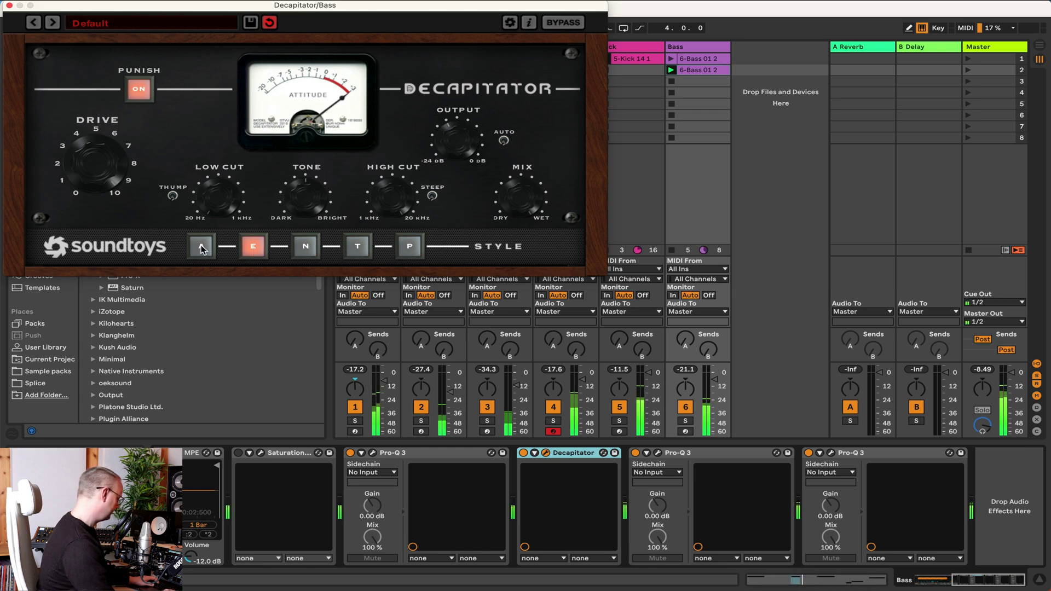
left_click(211, 249)
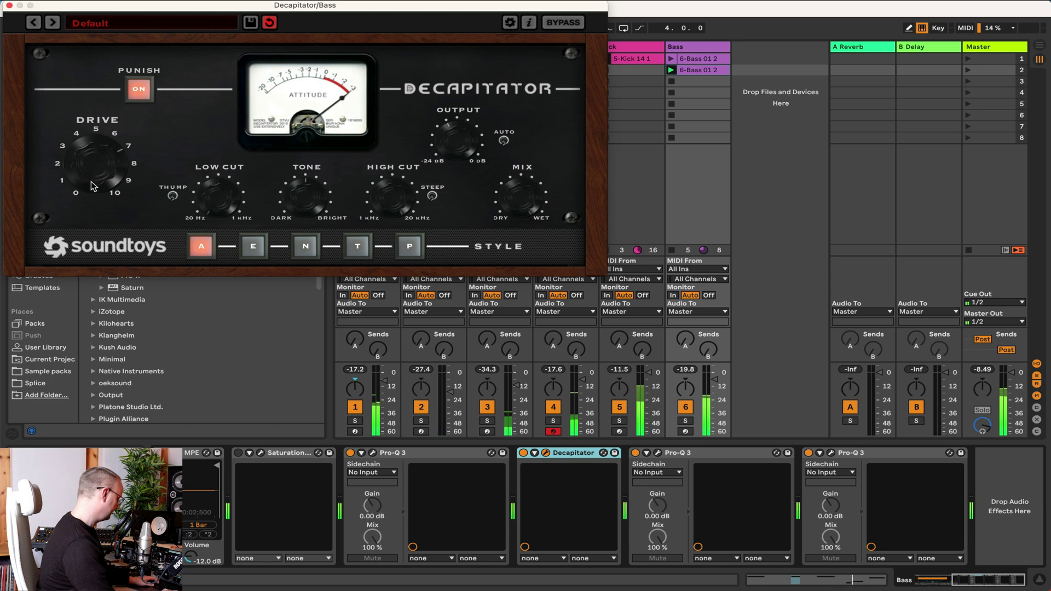
Step: Lower Decapitator's Drive and switch Punish off
left_click_drag(100, 167, 97, 197)
left_click(136, 93)
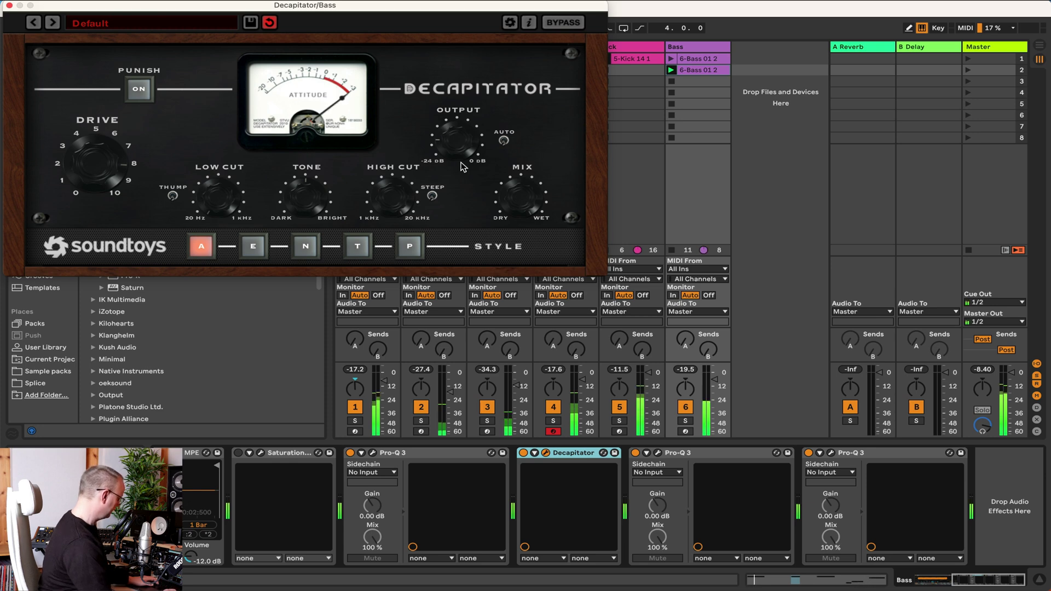
Step: Close Decapitator and examine the soloed bass's spectrum in the last Pro-Q 3 during playback
left_click(9, 5)
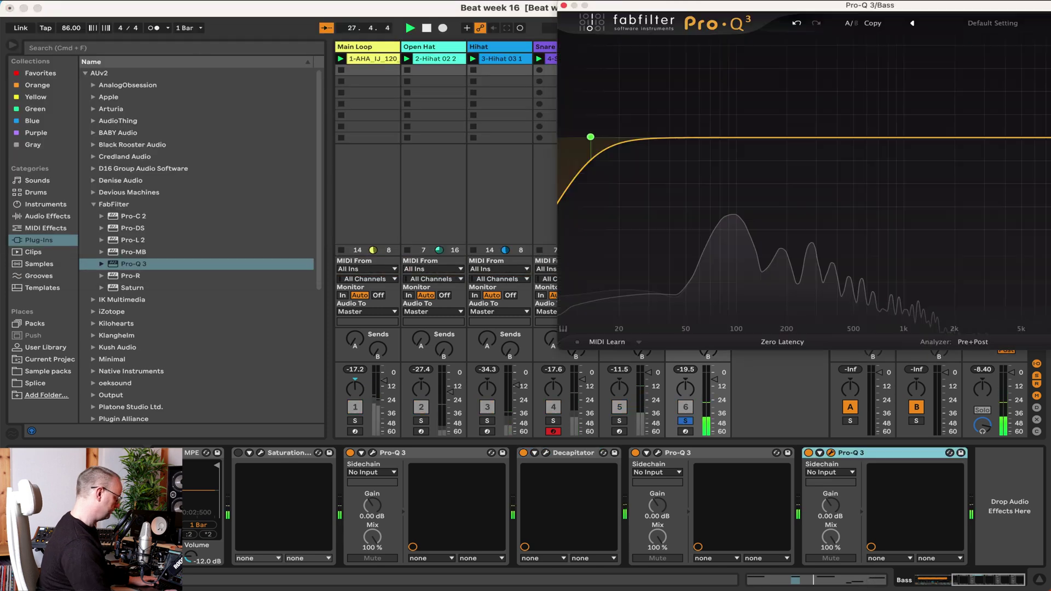
left_click_drag(861, 10, 767, 8)
key("space")
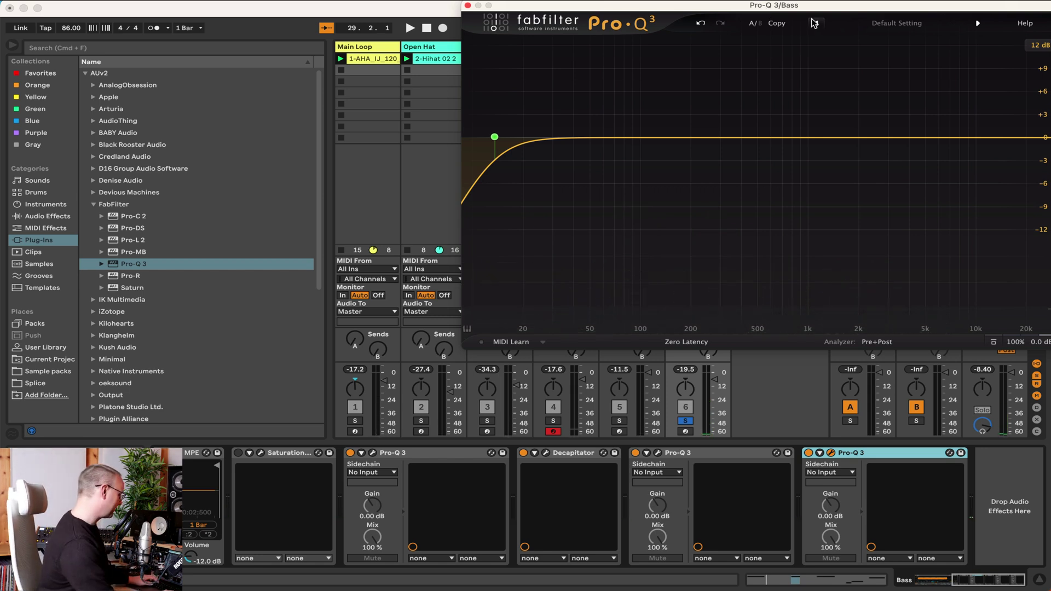
key("space")
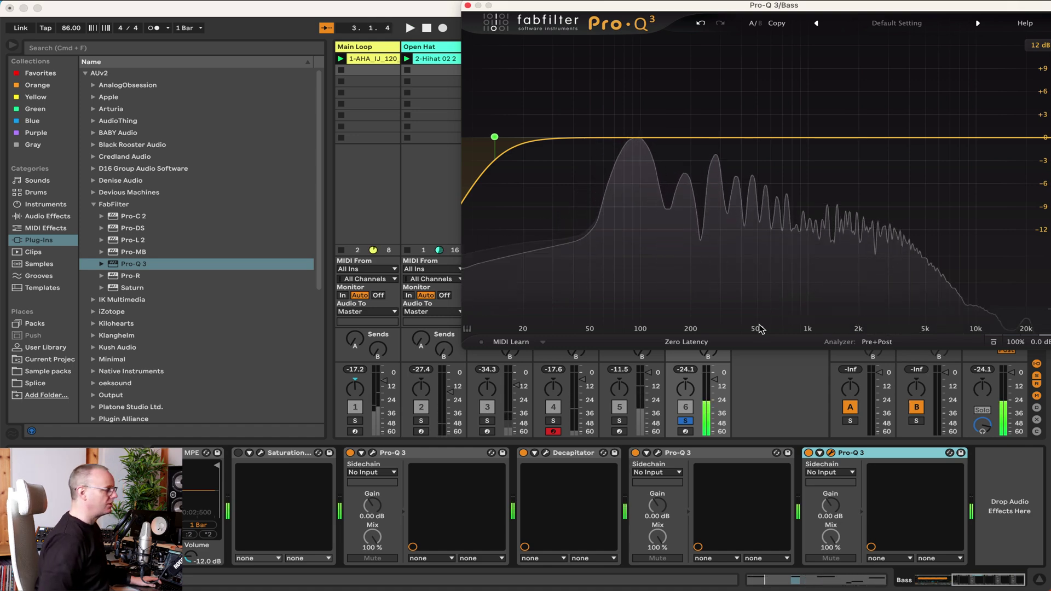
key("space")
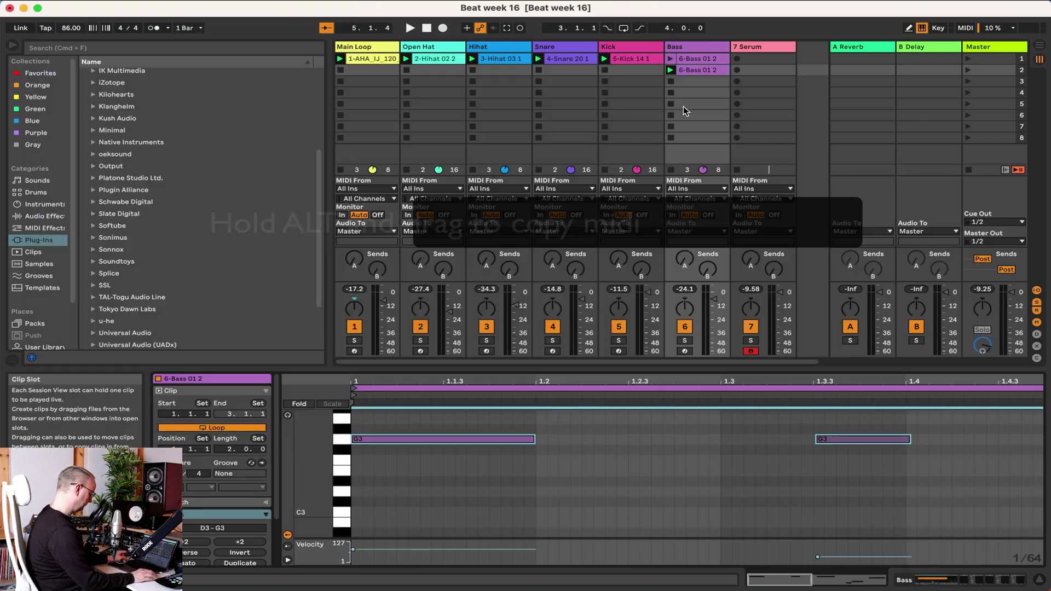
Step: Copy the 6-Bass 01 2 clip to the 7 Serum track, play it soloed and lower its notes by one semitone
left_click_drag(691, 70, 753, 63)
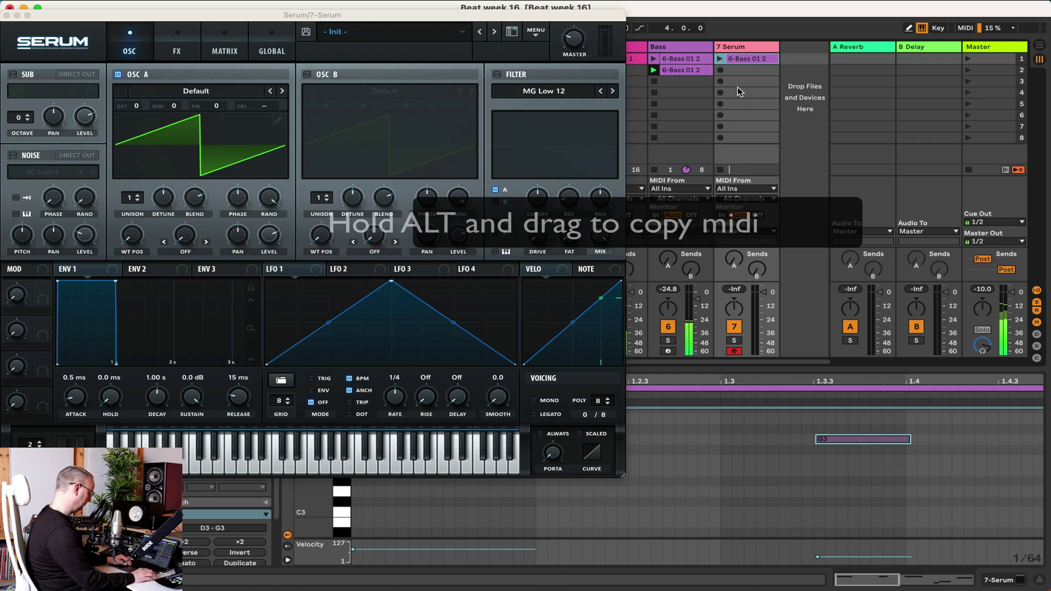
left_click_drag(462, 21, 379, 7)
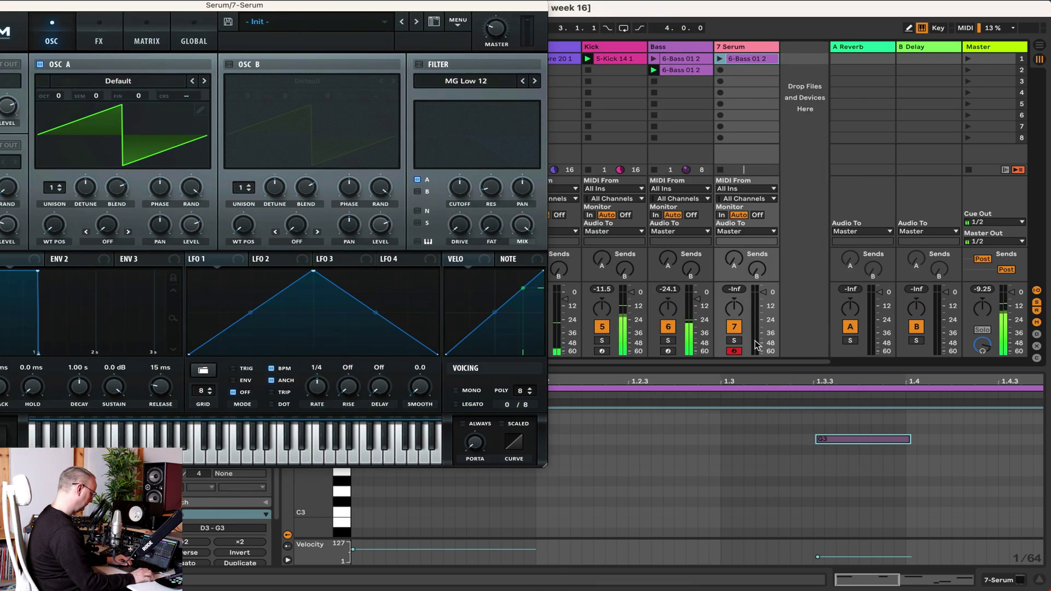
left_click(734, 341)
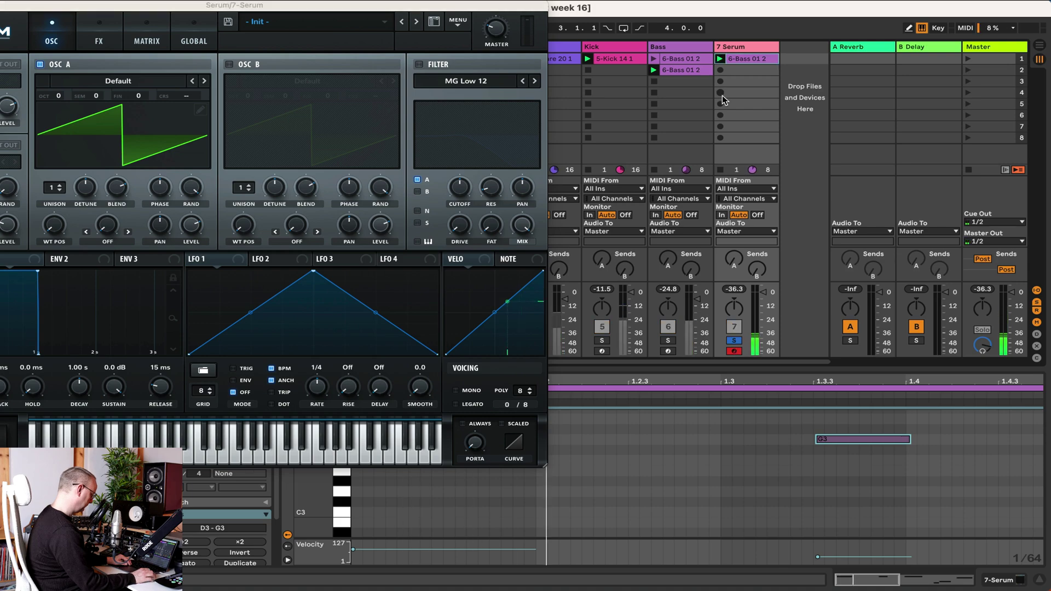
left_click_drag(518, 28, 454, 13)
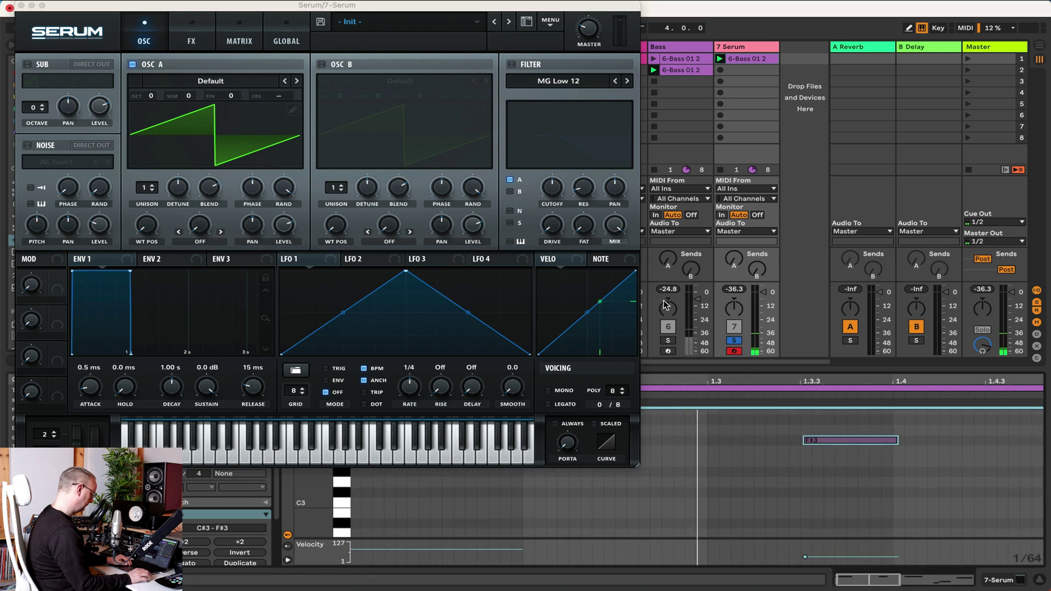
Step: Unsolo the Serum track to hear it with the full beat, close the Serum window and stop playback
left_click(734, 340)
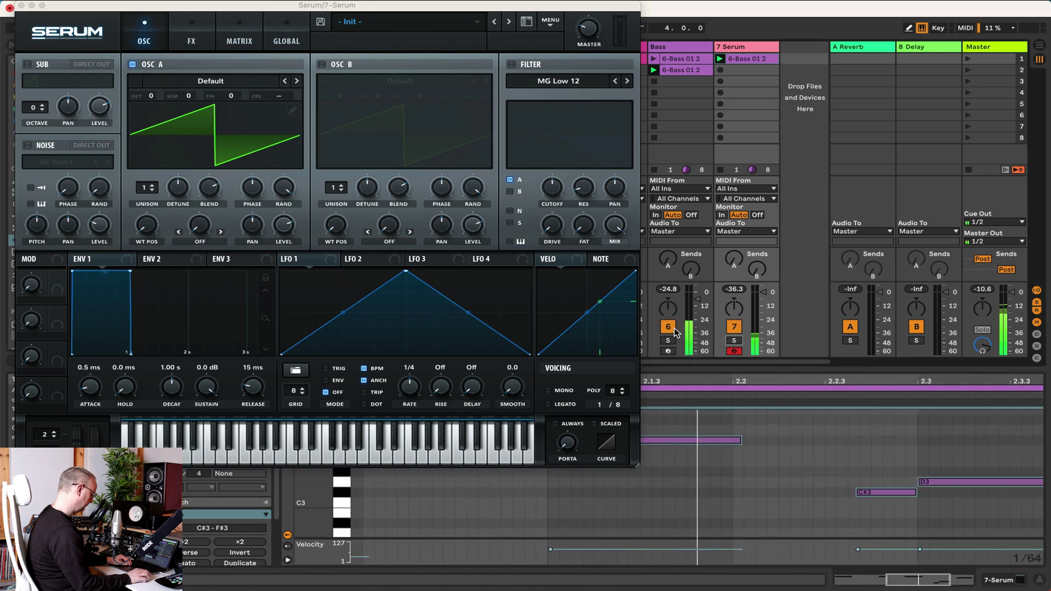
left_click_drag(314, 10, 468, 10)
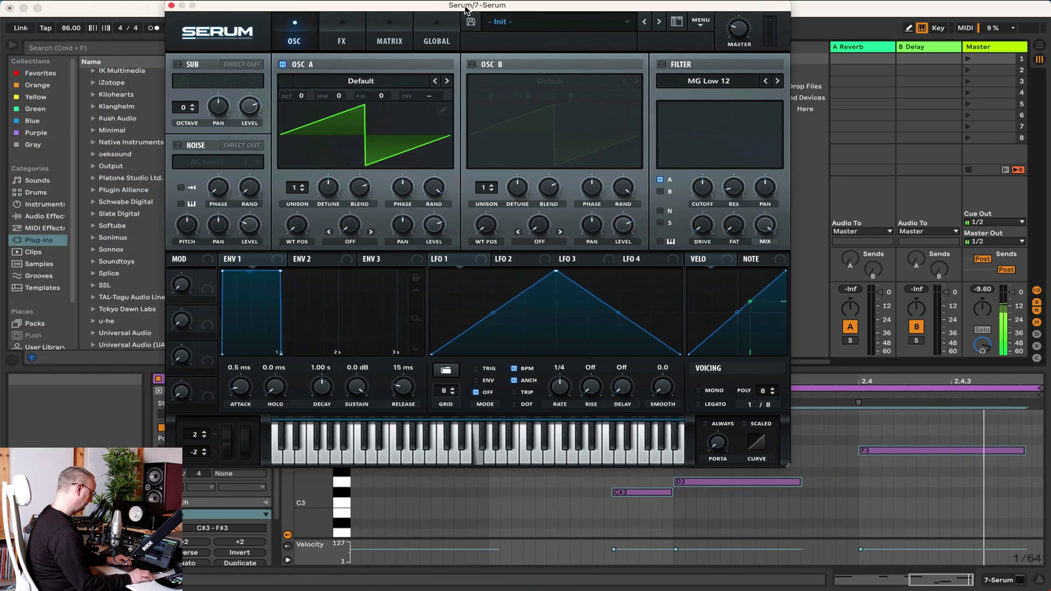
left_click(175, 6)
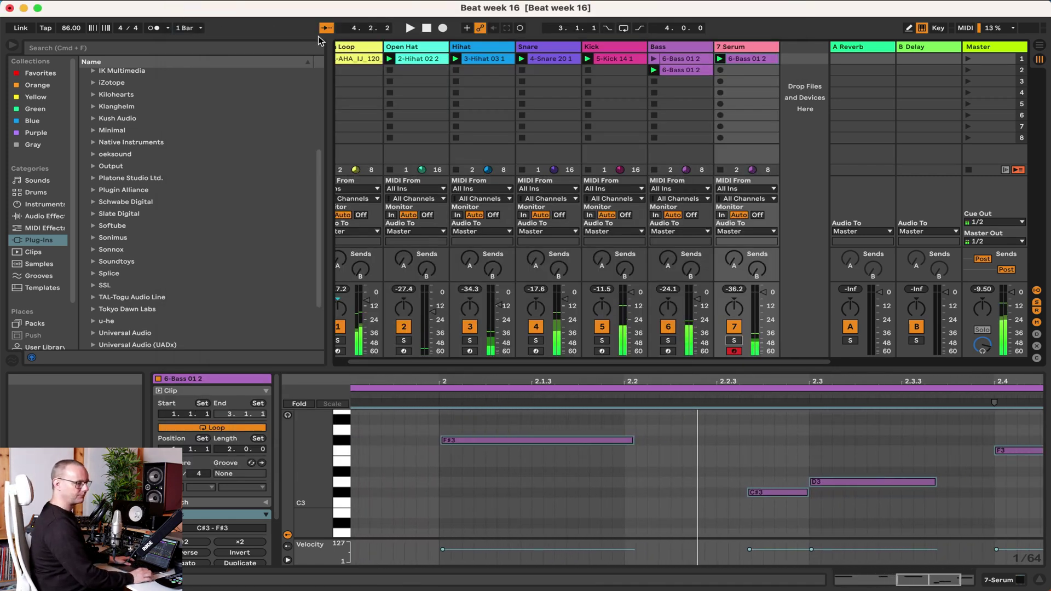
key("space")
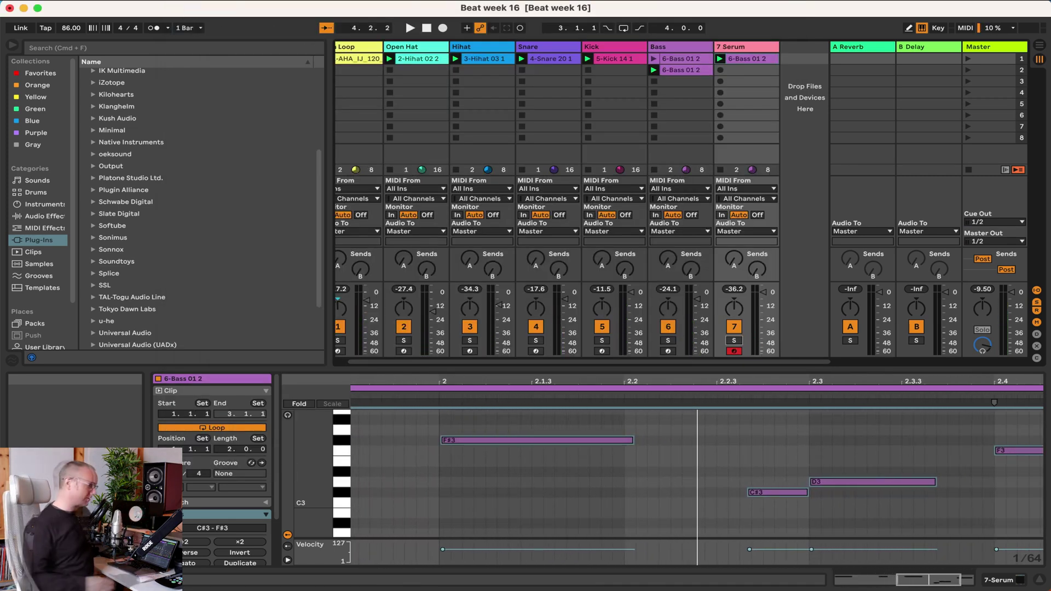
Step: Reopen Serum and, during playback, raise Osc A's detune, set its octave to -1, and set Env 1's attack to 73 ms and release to 323 ms
left_click(740, 46)
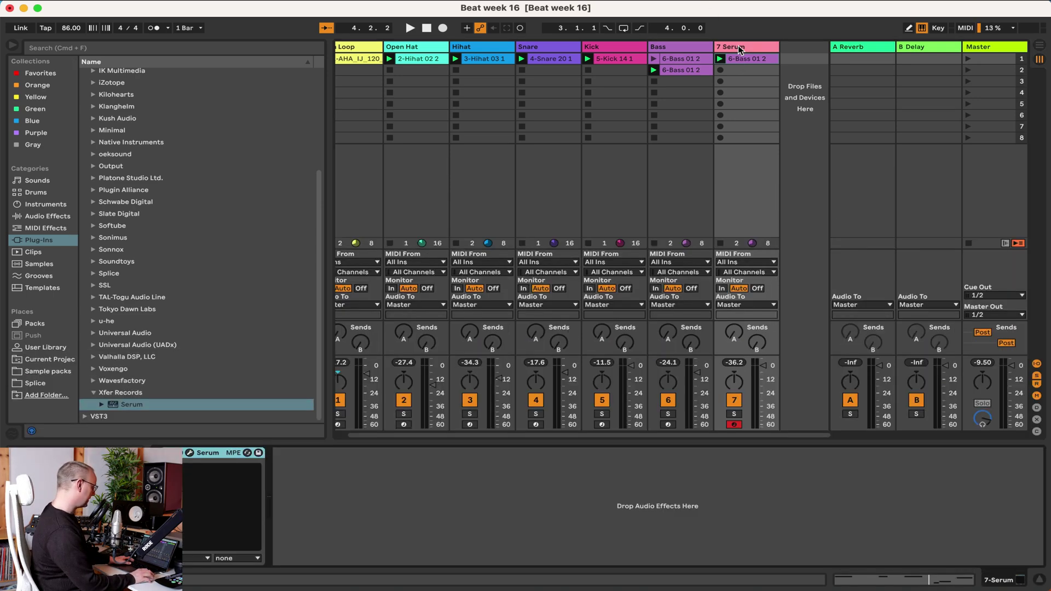
left_click(190, 453)
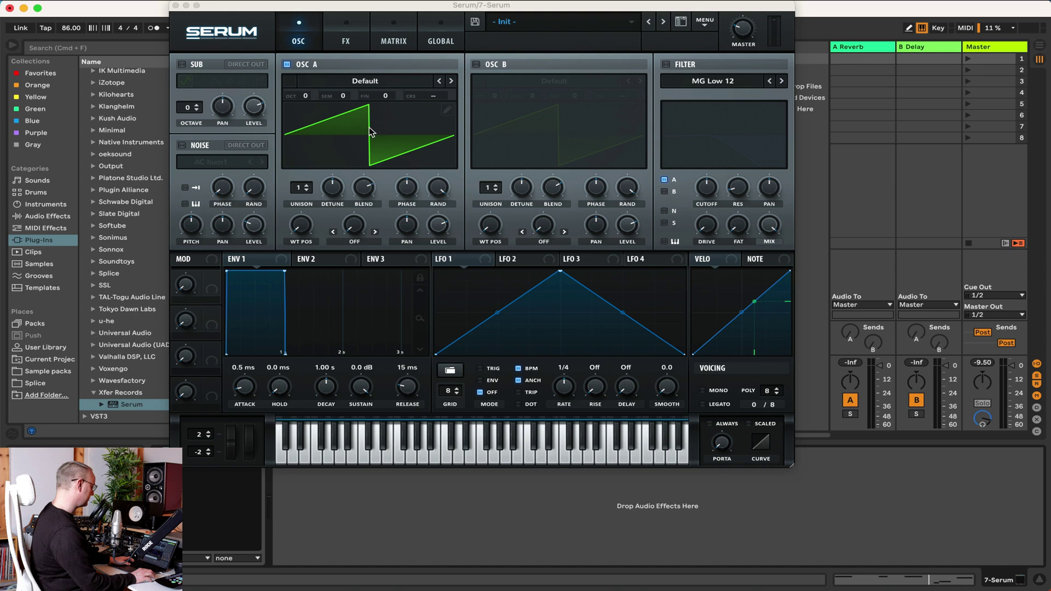
key("space")
mouse_move(335, 195)
left_mouse_down()
mouse_move(335, 217)
mouse_move(333, 180)
left_mouse_up()
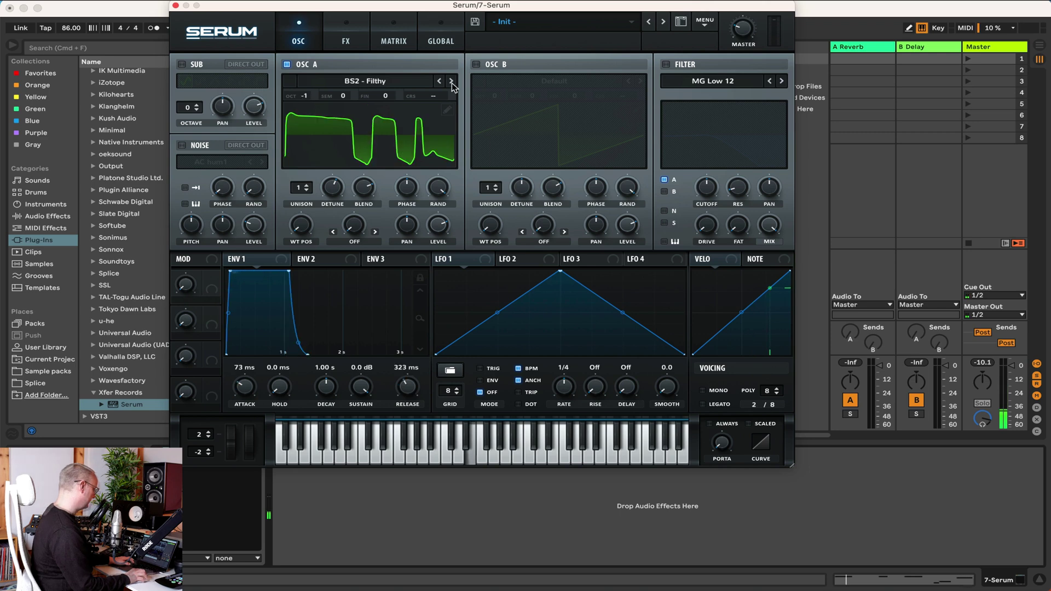
Step: Audition different wavetables for Osc A and choose DS Saw and Tri
left_click(451, 83)
left_click(451, 83)
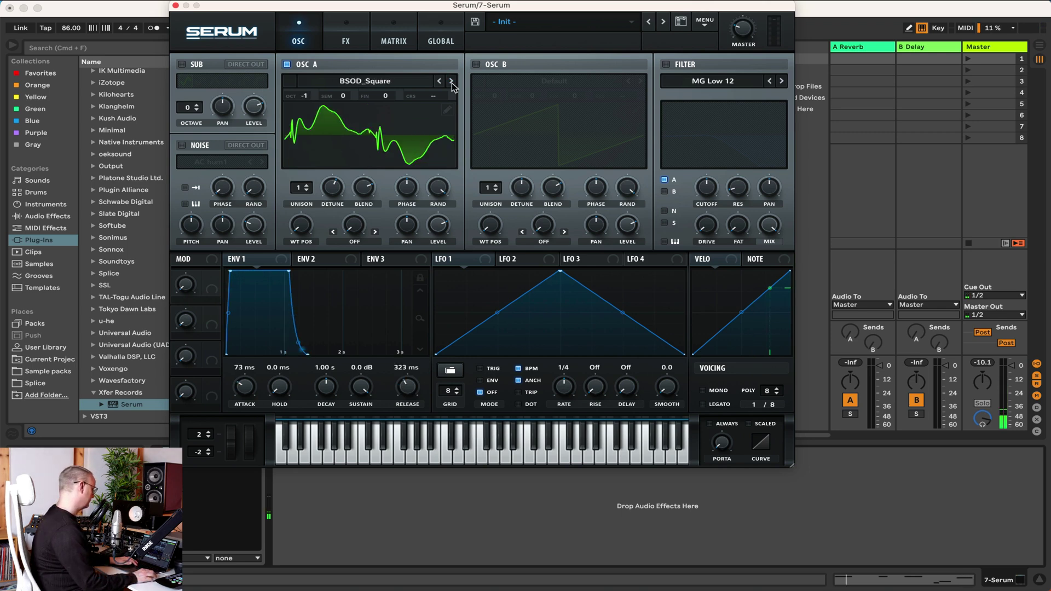
left_click(451, 83)
left_click(451, 82)
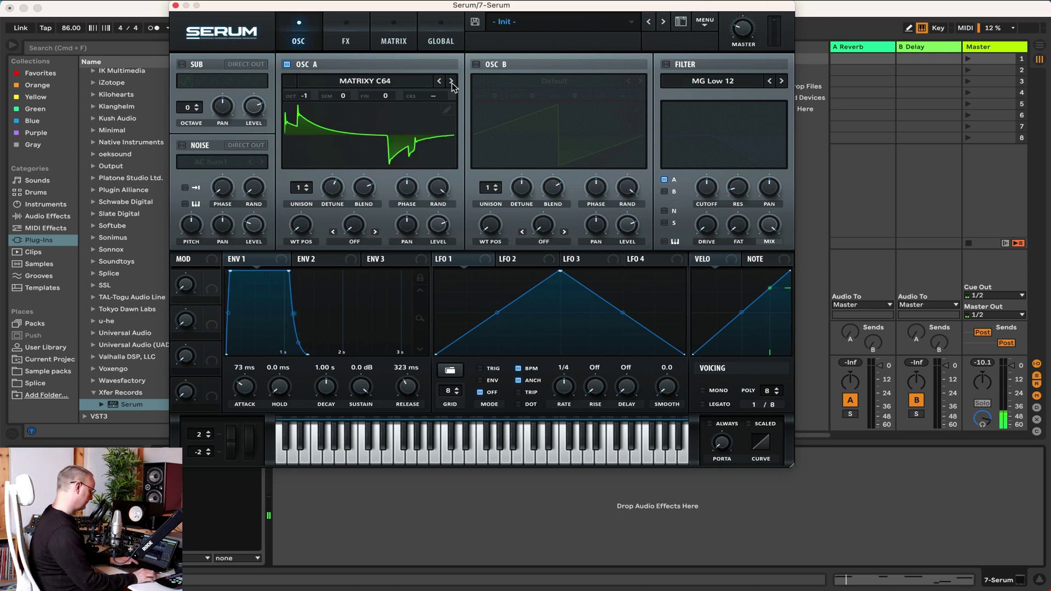
left_click(439, 82)
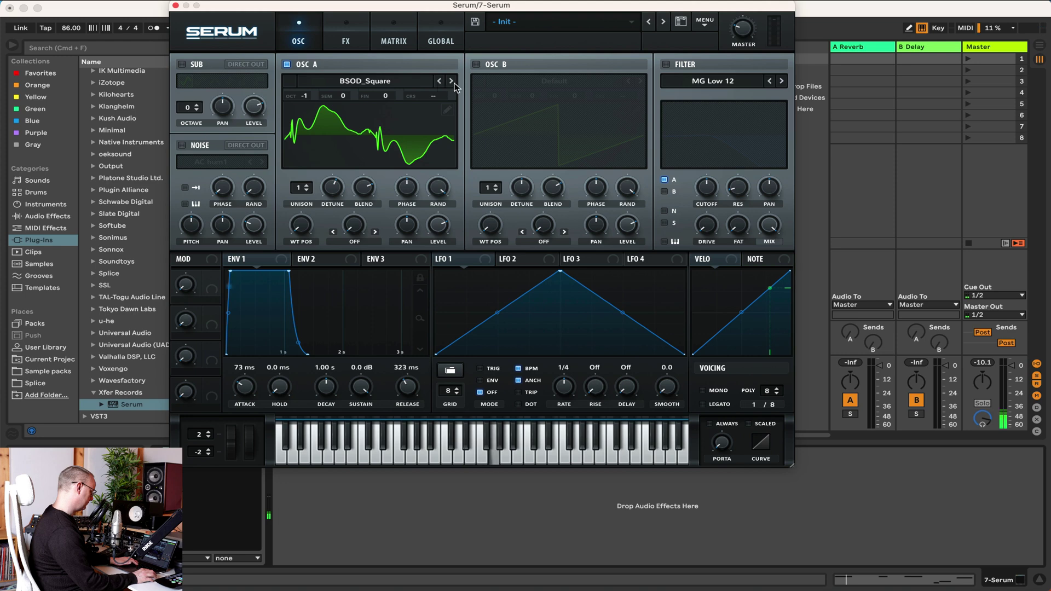
left_click(451, 83)
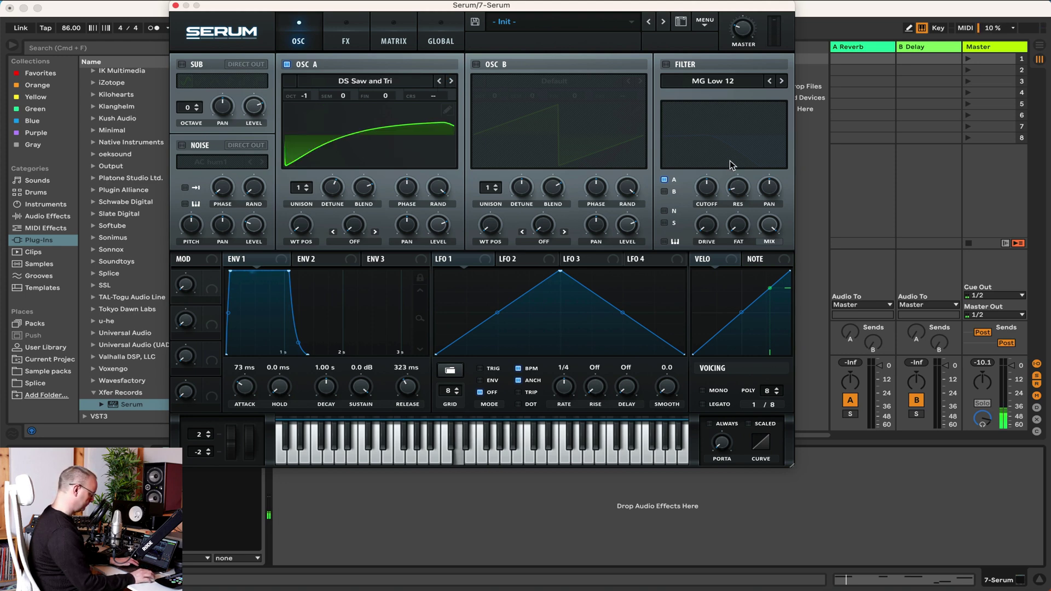
Step: Enable Serum's filter with the High 12 type and adjust its Cutoff and Fat amounts
left_click(666, 64)
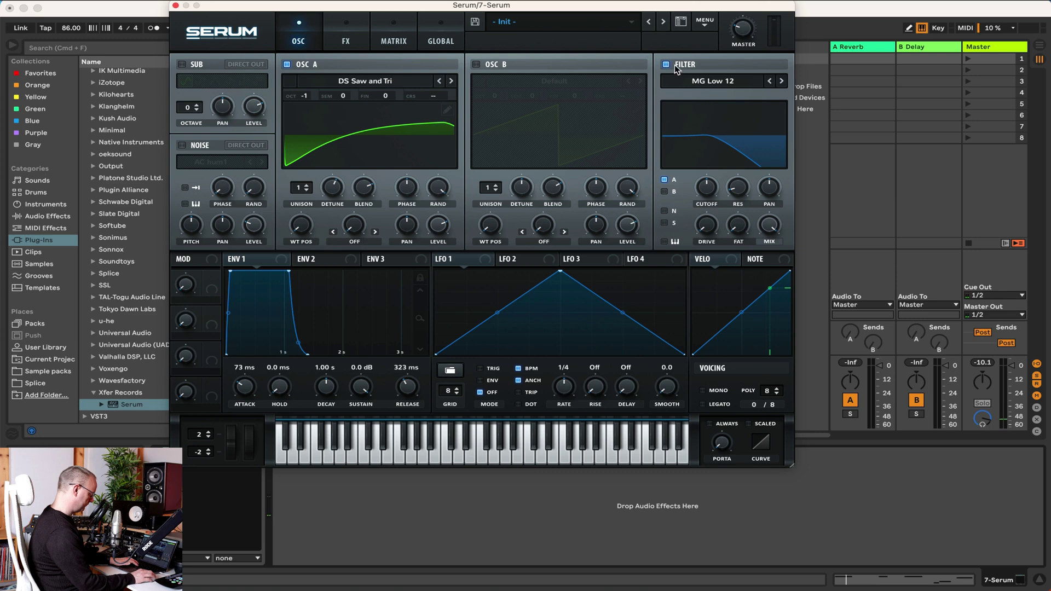
left_click(703, 84)
mouse_move(708, 99)
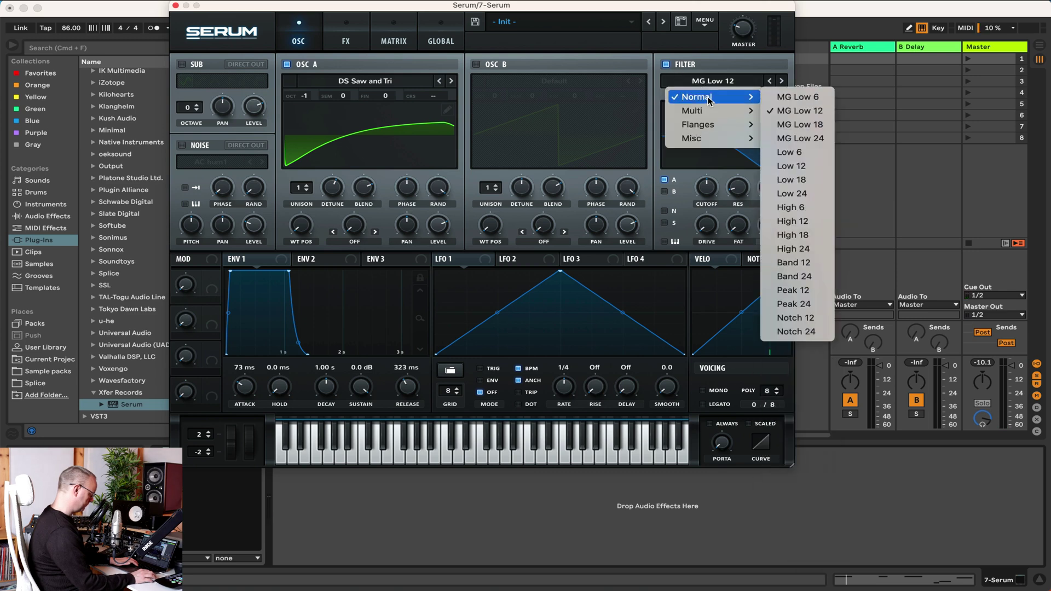
left_click(802, 221)
left_click_drag(706, 189, 709, 192)
left_click_drag(740, 228, 740, 219)
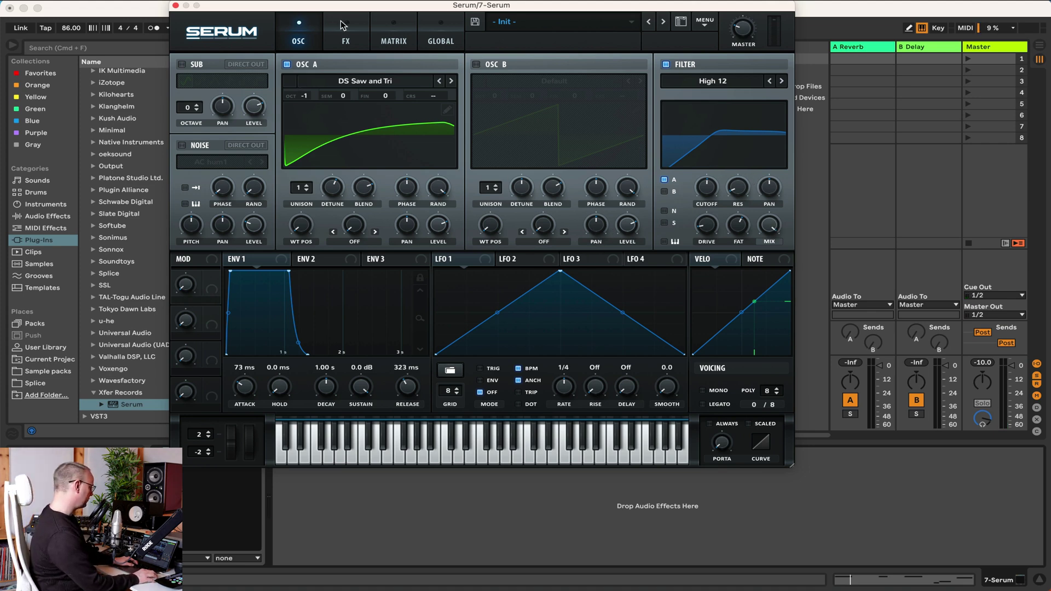
Step: Enable Serum's Distortion and Chorus effects, set the chorus rate to 0.95 Hz and raise its Delay 1
left_click(342, 25)
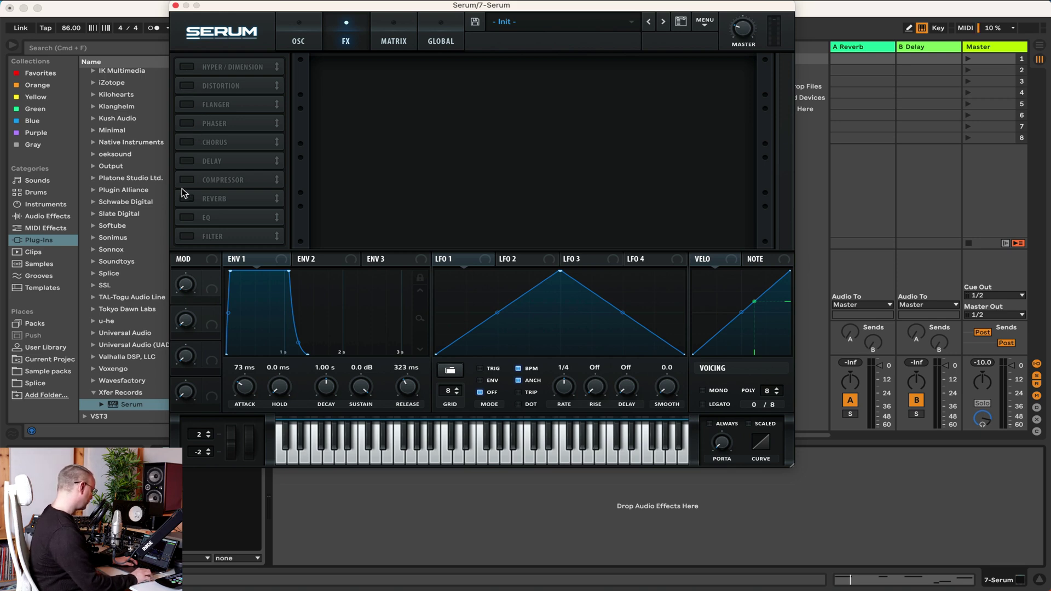
left_click(188, 86)
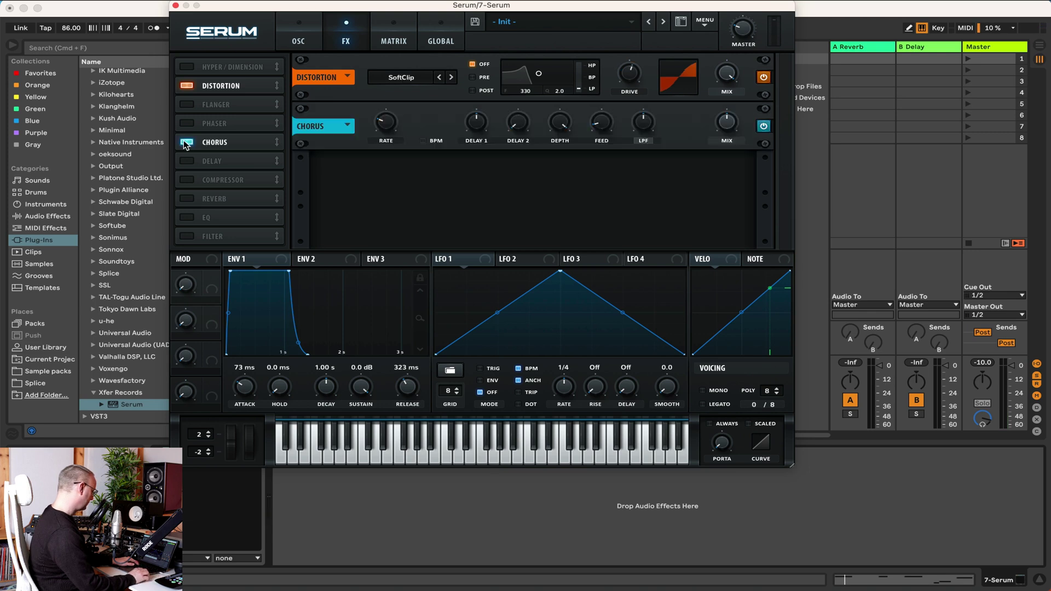
left_click_drag(375, 125, 389, 108)
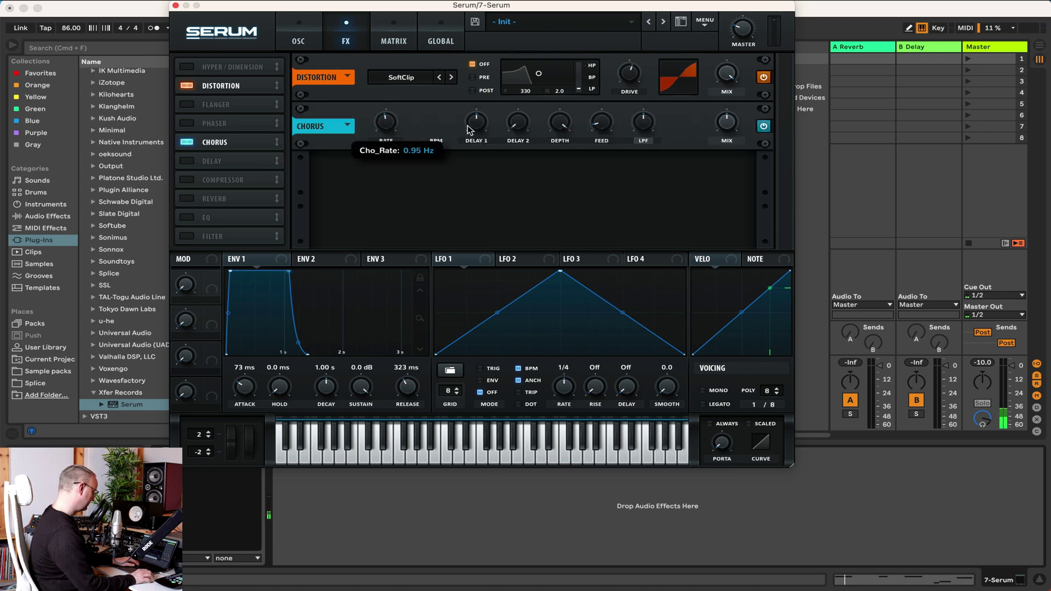
left_click_drag(476, 121, 482, 107)
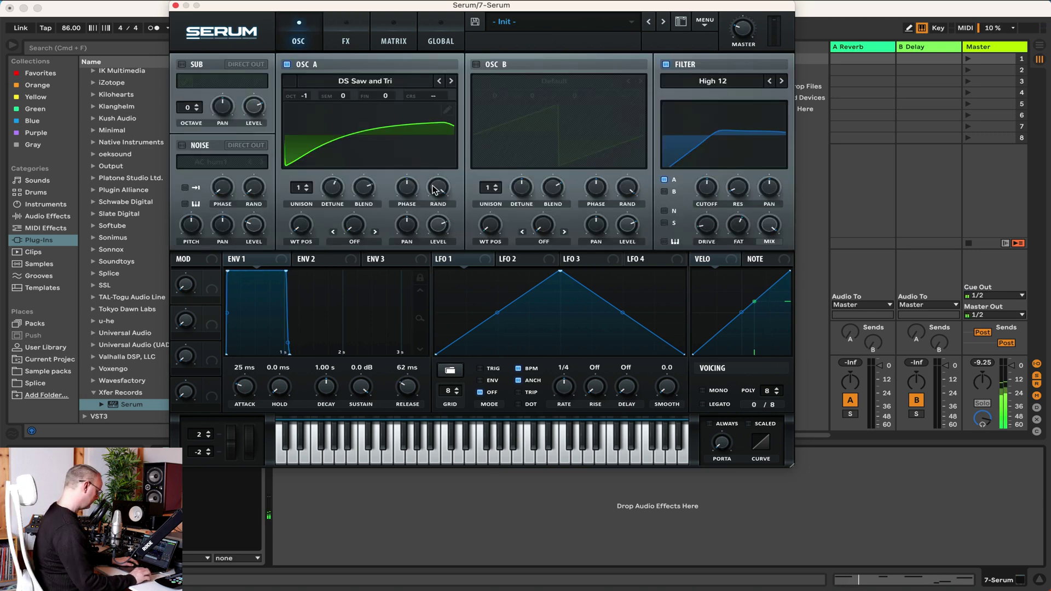
Step: Lower Osc A to octave -2 and enable Osc B, auditioning wavetables until FM_Splat is loaded at octave -1
left_click_drag(290, 97, 306, 112)
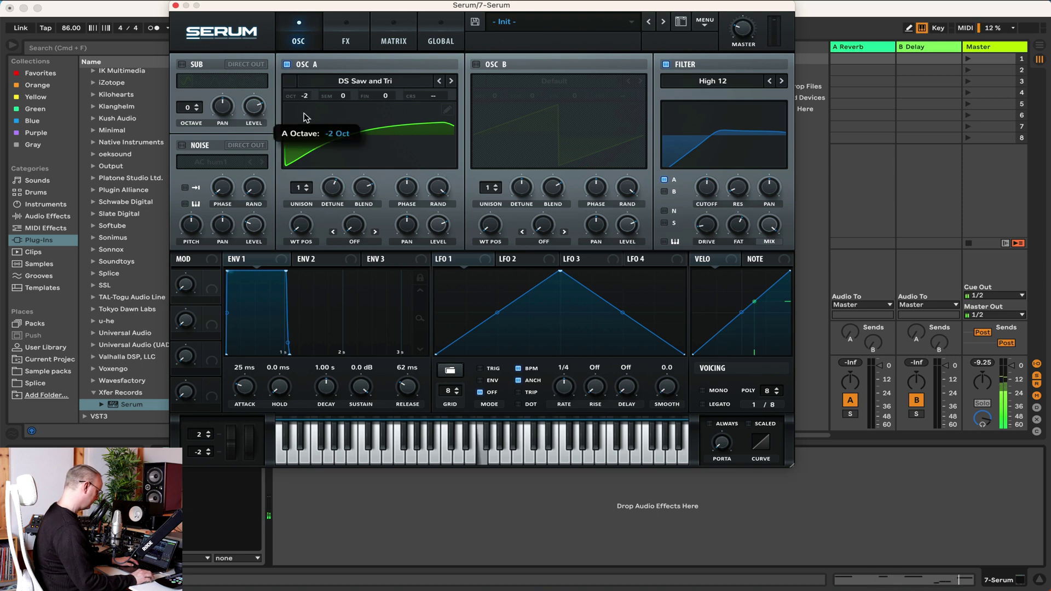
left_click(476, 65)
left_click(570, 82)
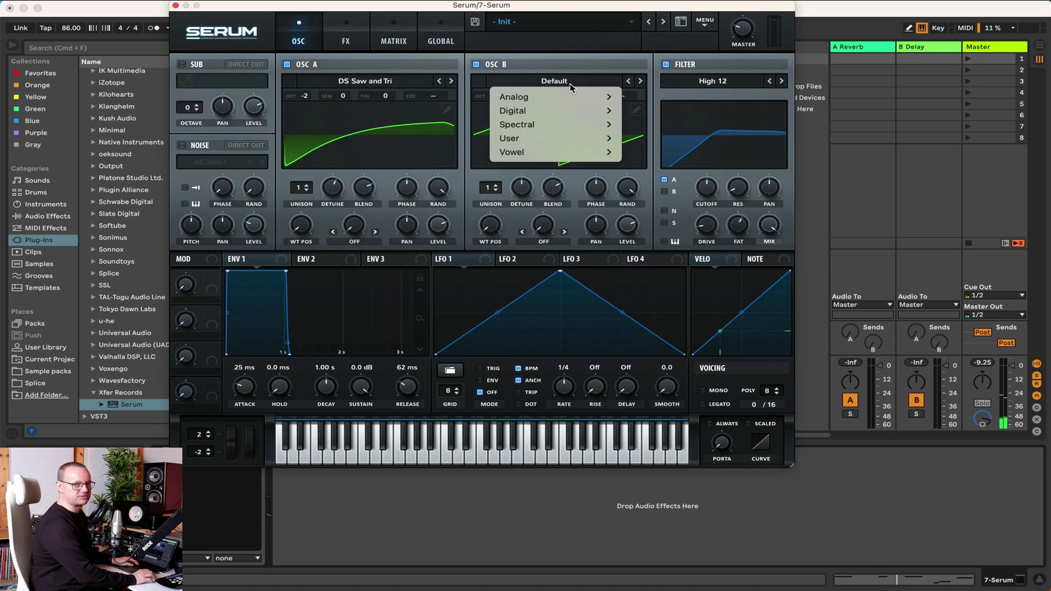
mouse_move(565, 99)
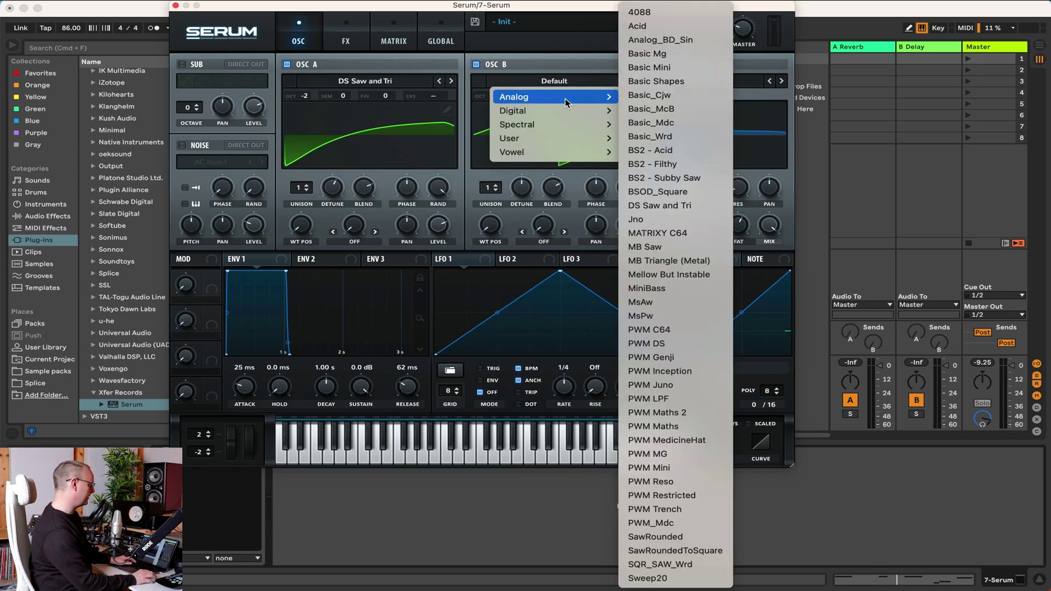
left_click(656, 189)
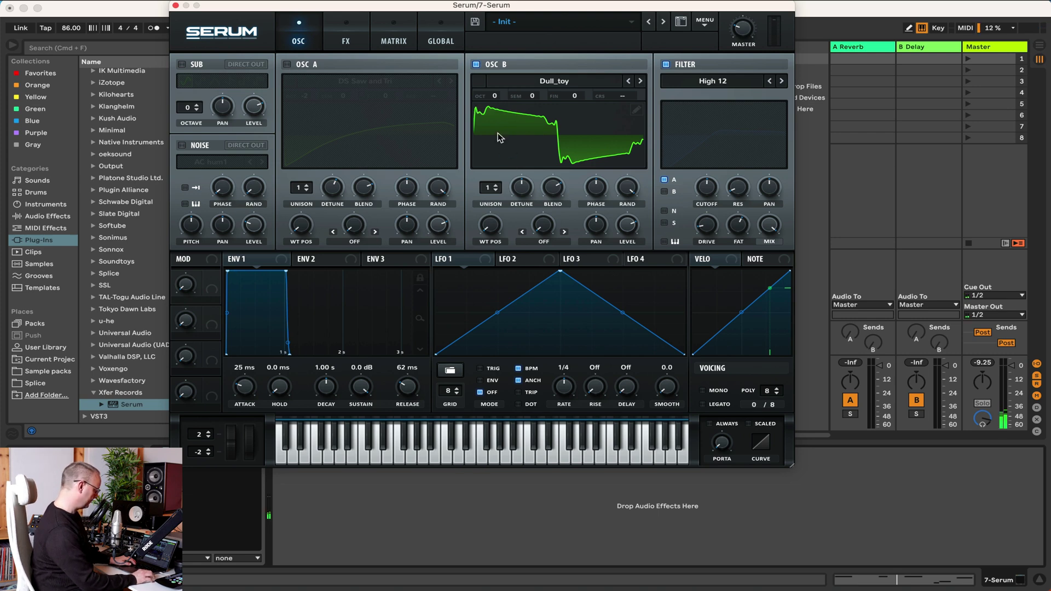
left_click(640, 81)
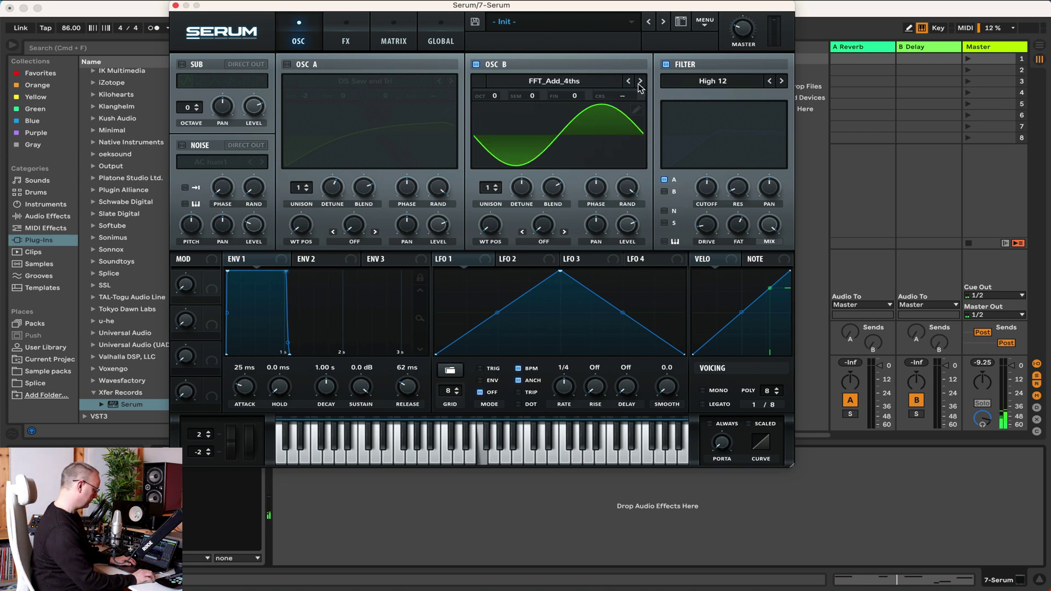
left_click(640, 81)
left_click(640, 82)
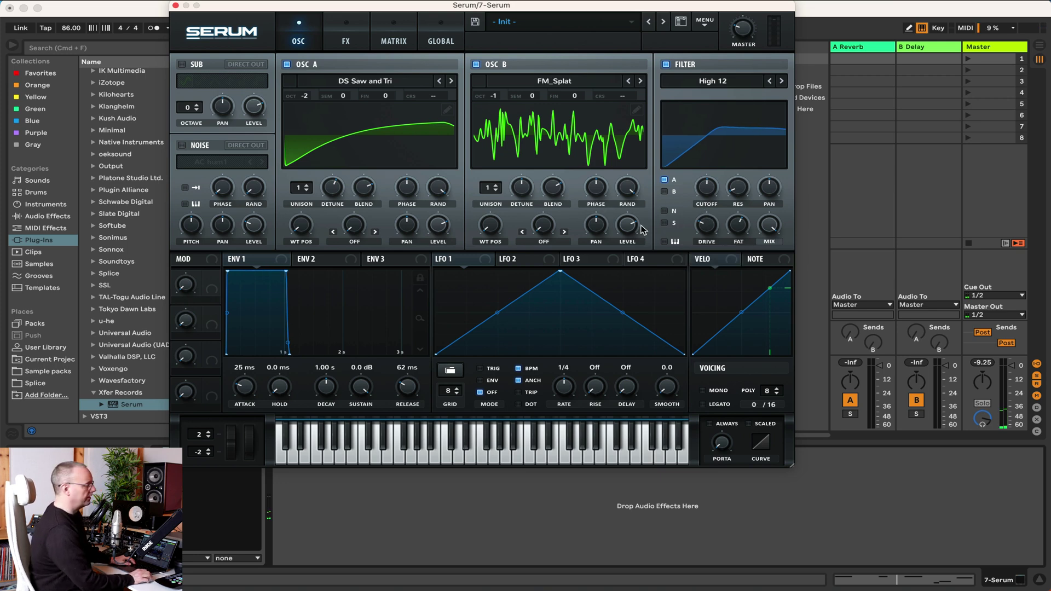
Step: Close Serum, bring up the Bass track's device chain and play the beat with both bass layers
left_click(175, 5)
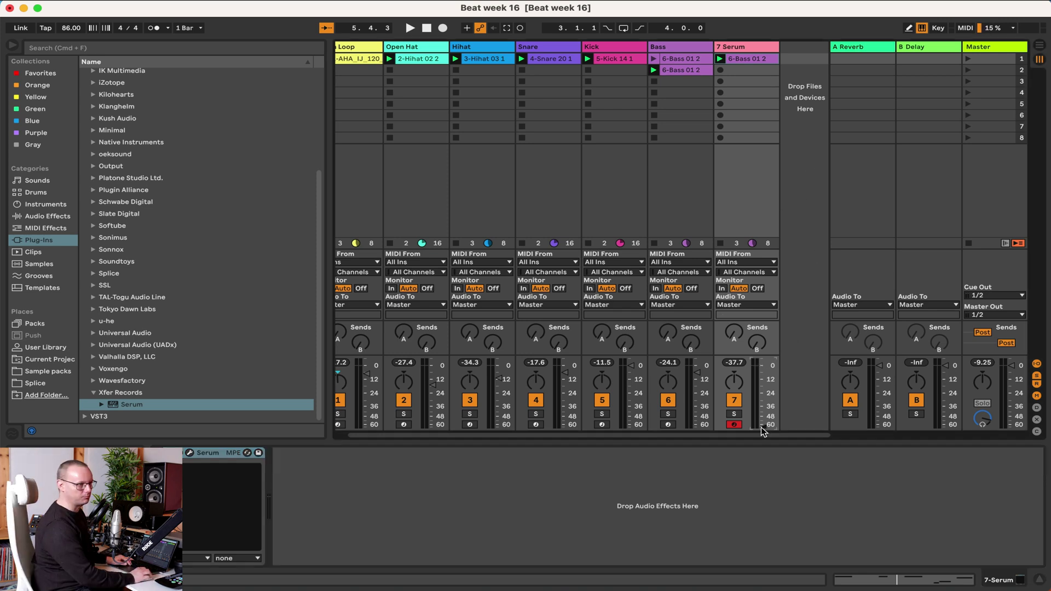
left_click(701, 59)
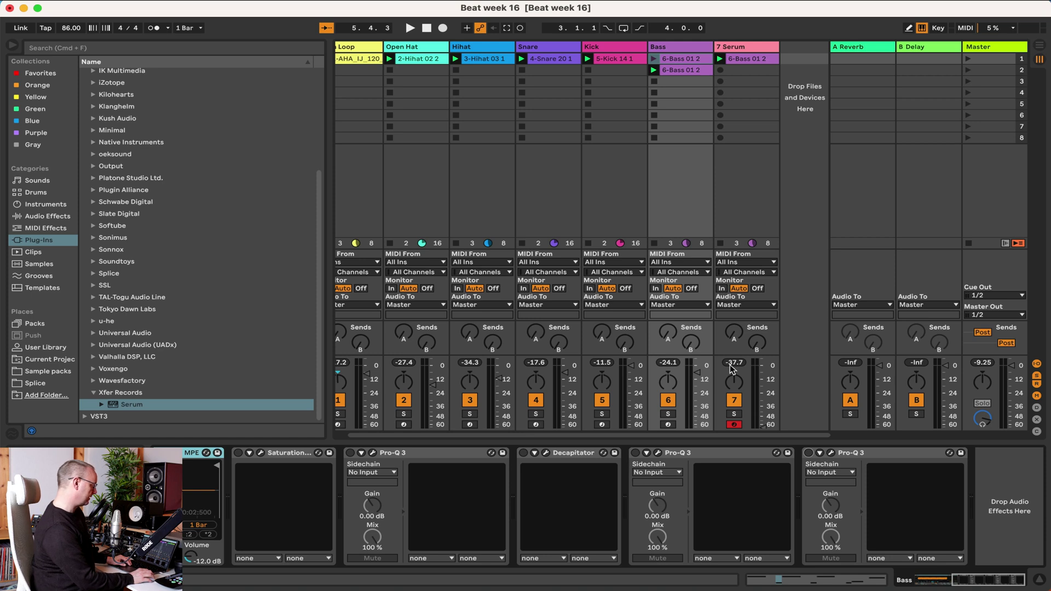
key("space")
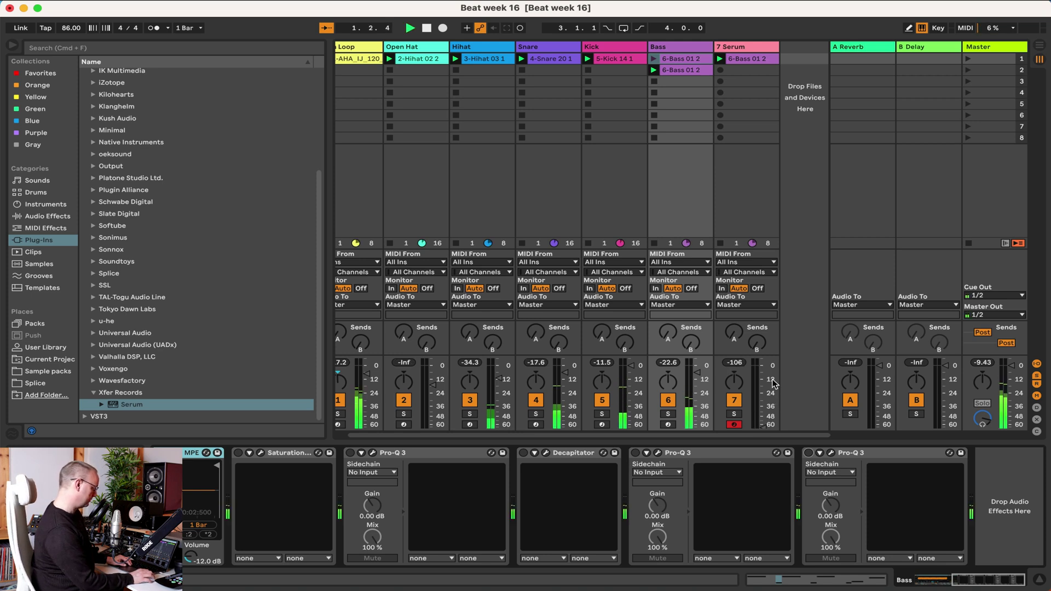
Step: Raise the Serum track's volume and mute the drum and Main Loop tracks, leaving only Bass and Serum active
left_click_drag(770, 410, 764, 379)
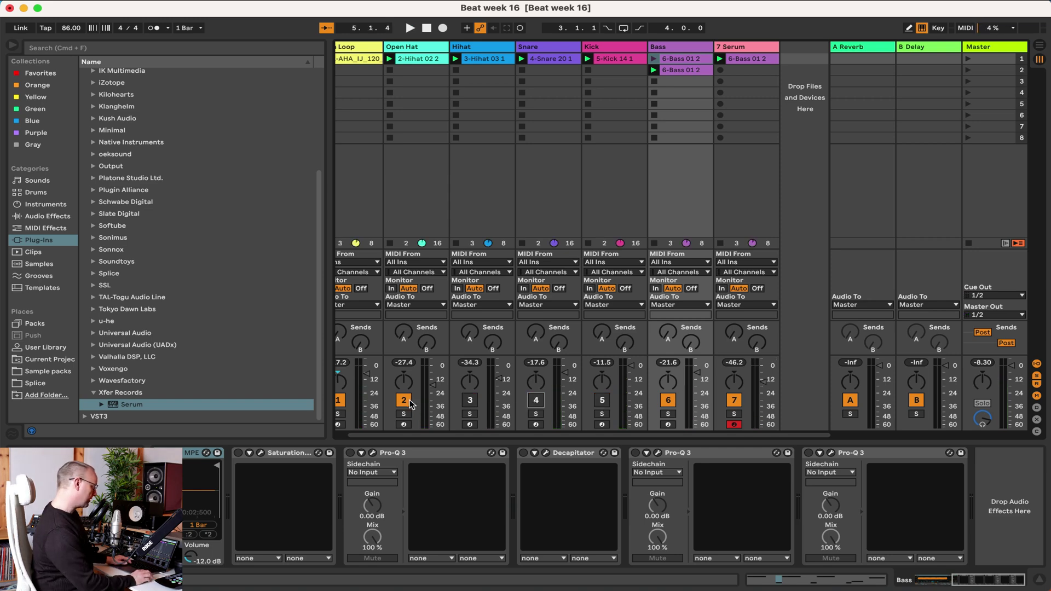
left_click(410, 403)
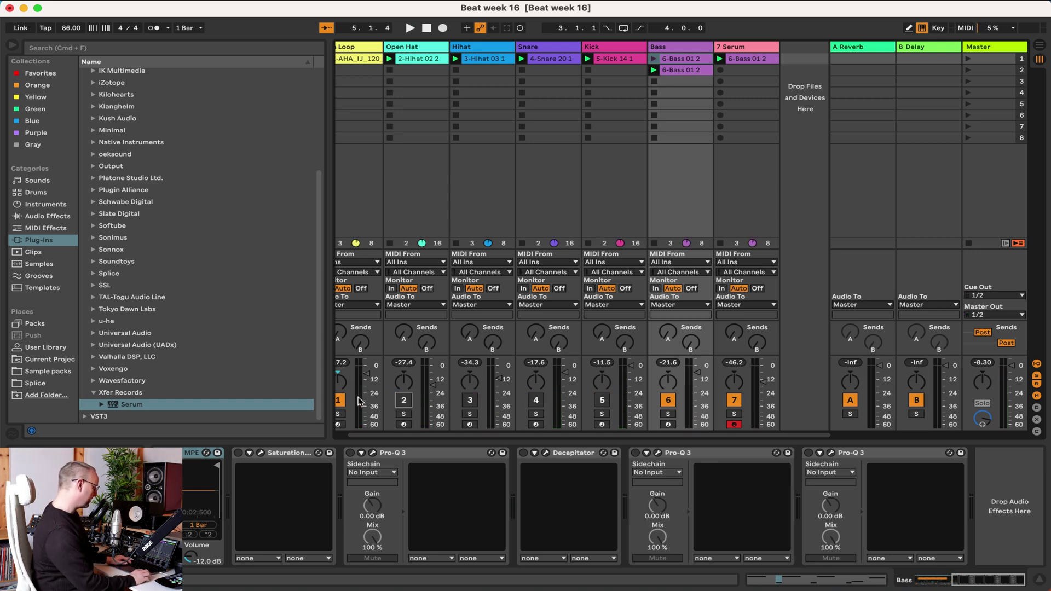
left_click(339, 400)
scroll(409, 404, "left", 1)
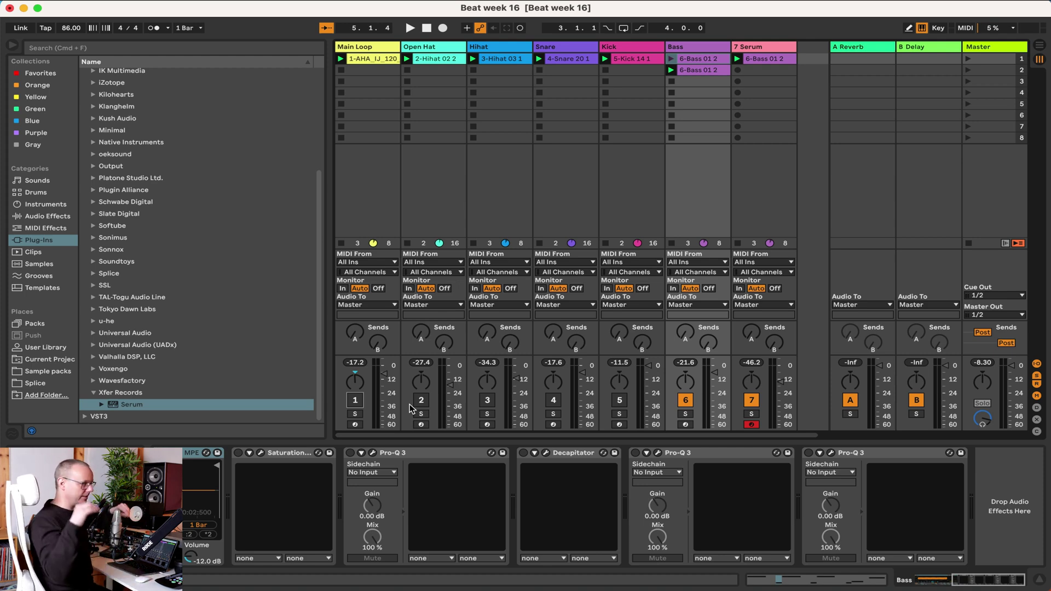
Step: Load the Analog wavetable Basic Shapes into Osc B of the Serum track's synth, disable Osc A and close Serum
key("Right")
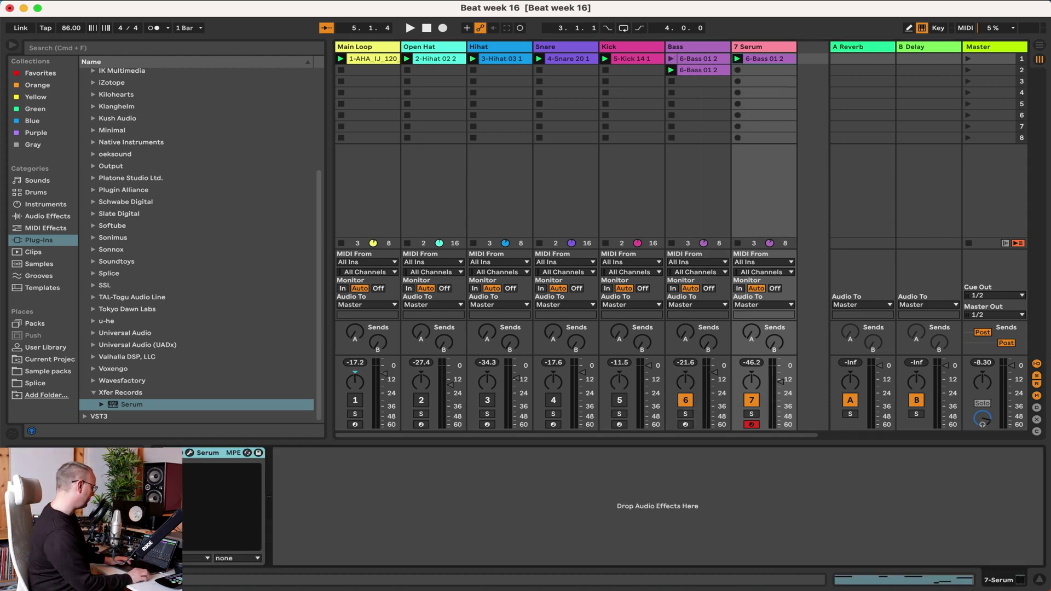
left_click(189, 453)
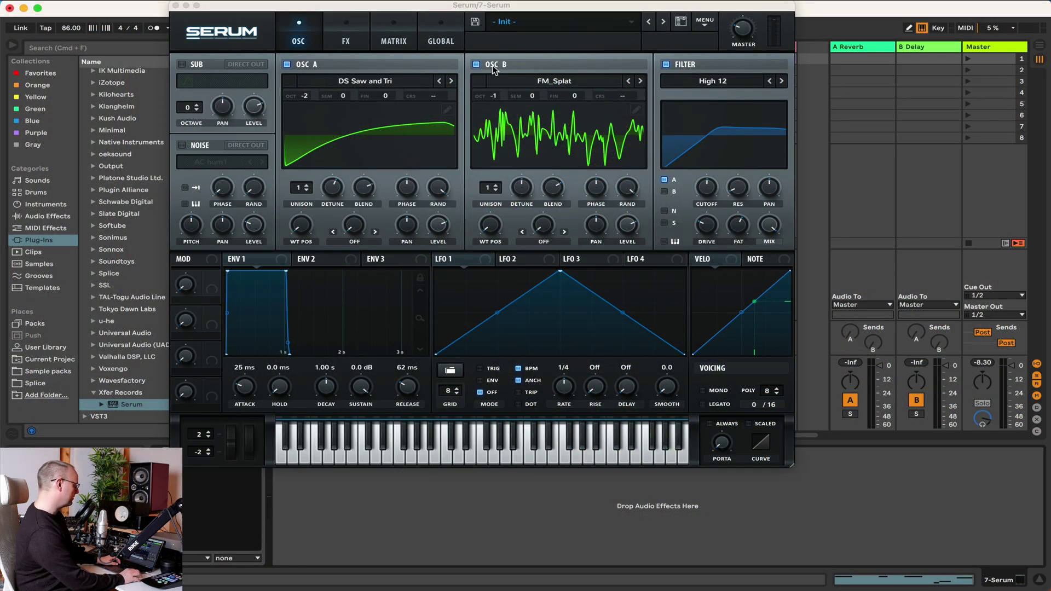
left_click(555, 82)
mouse_move(569, 111)
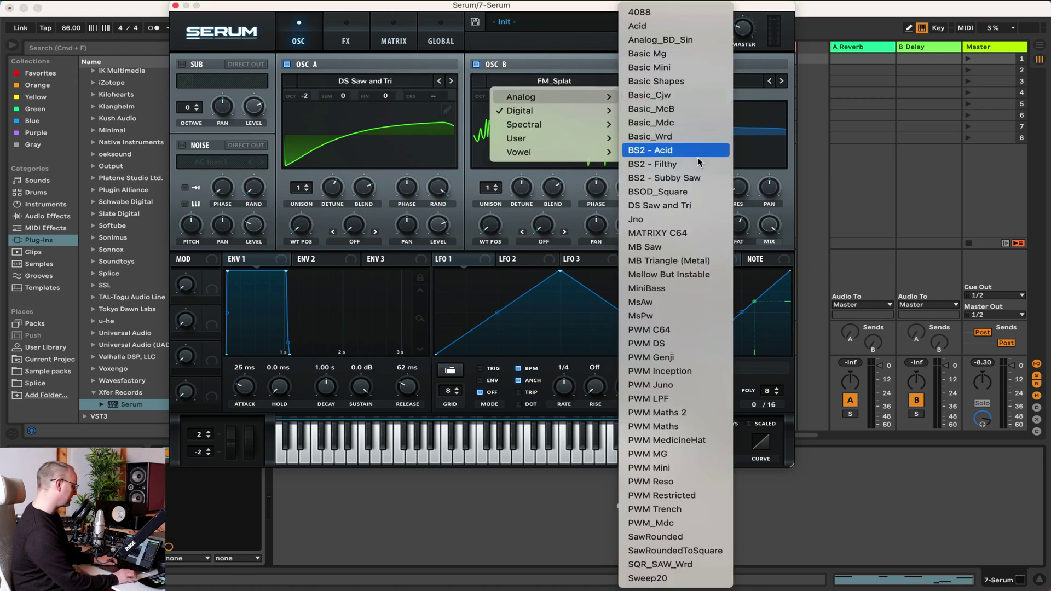
left_click(651, 81)
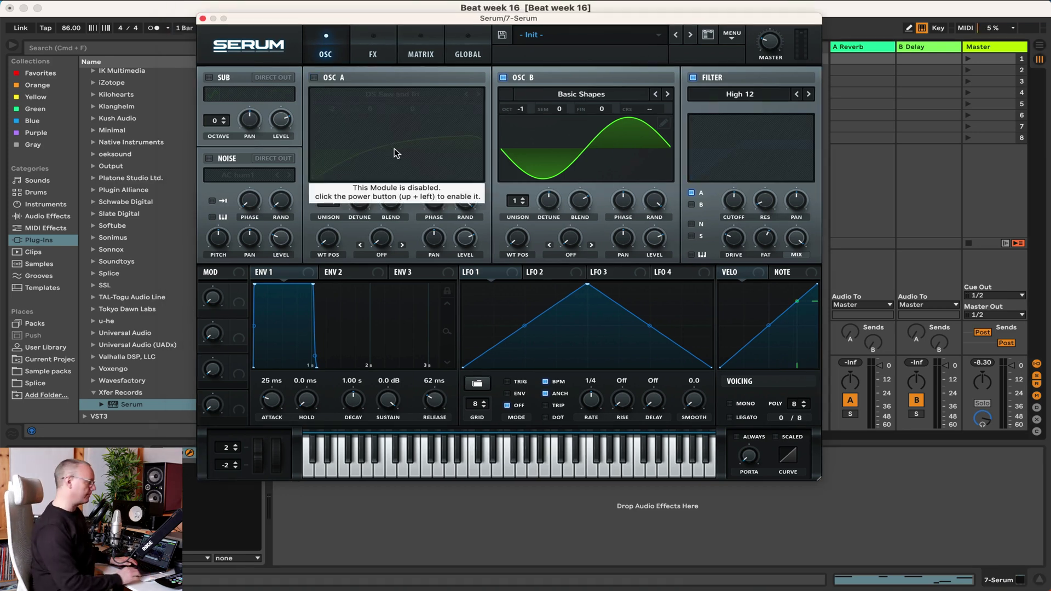
left_click(203, 19)
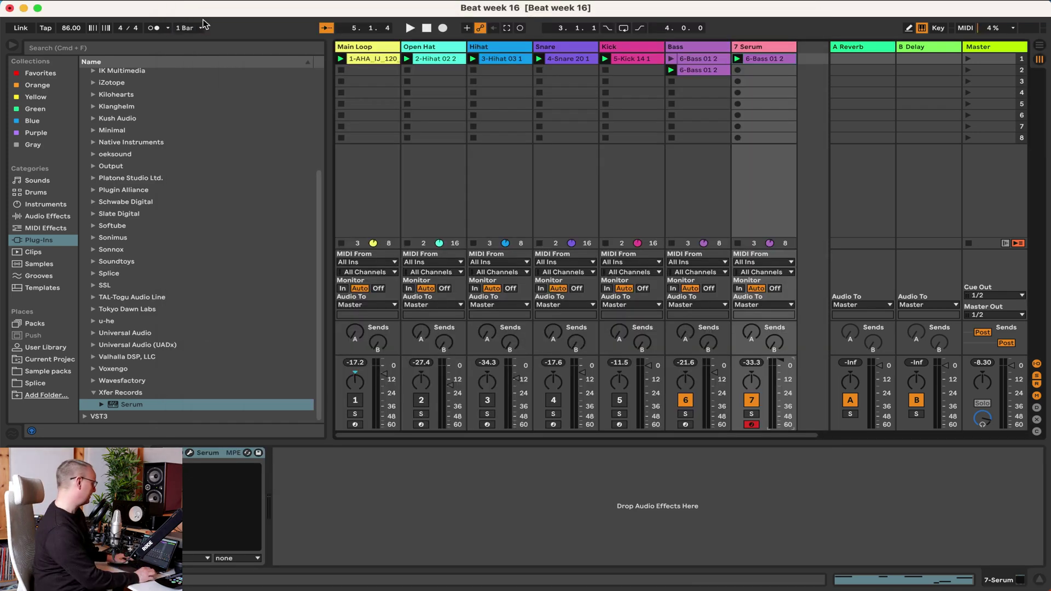